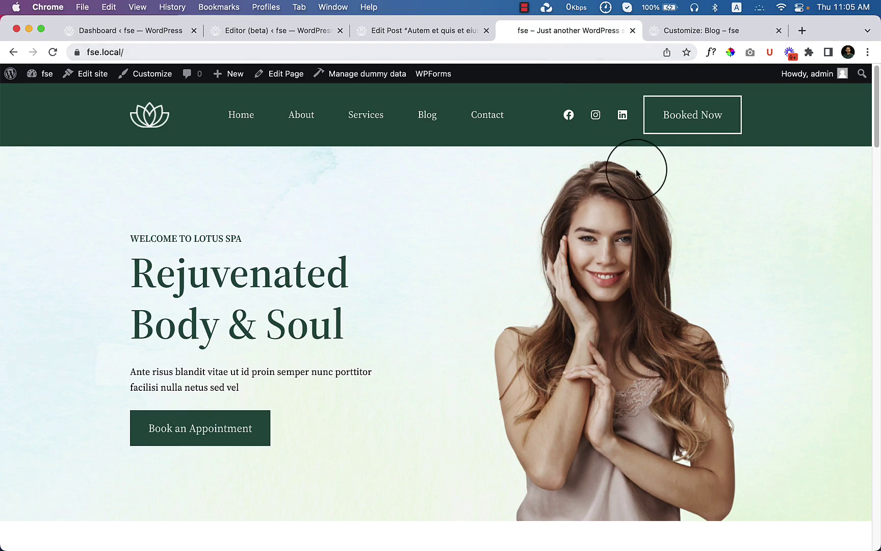
- Switch to the Site Editor and open the Template Parts list from its navigation
{"action": "left_click", "coordinate": [299, 34]}
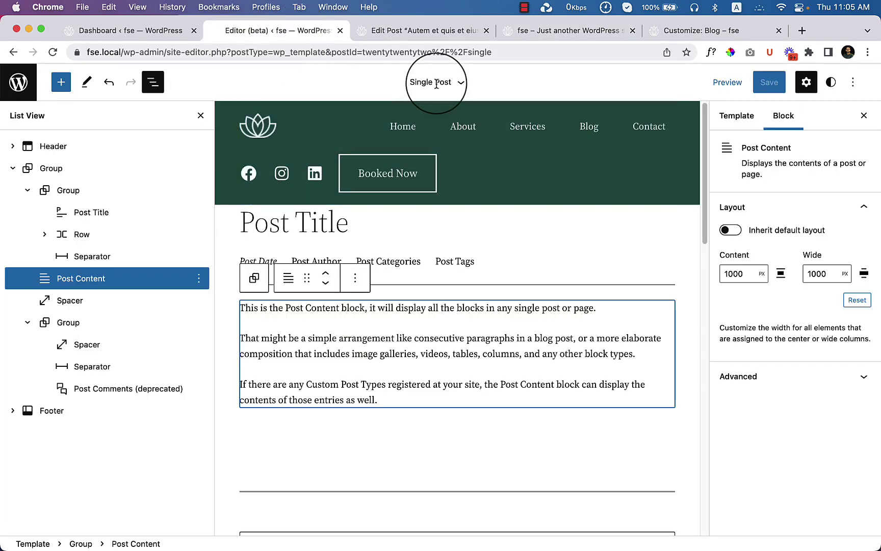
{"action": "left_click", "coordinate": [458, 84]}
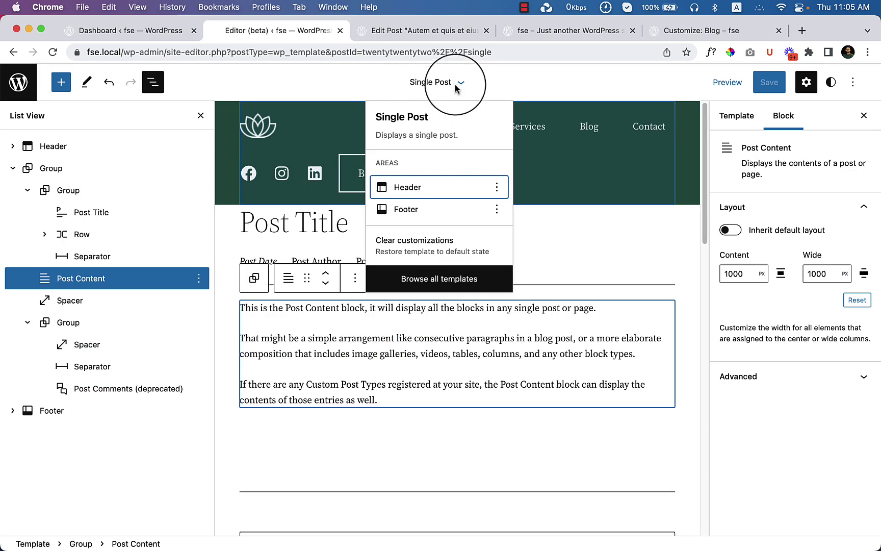
{"action": "left_click", "coordinate": [441, 192]}
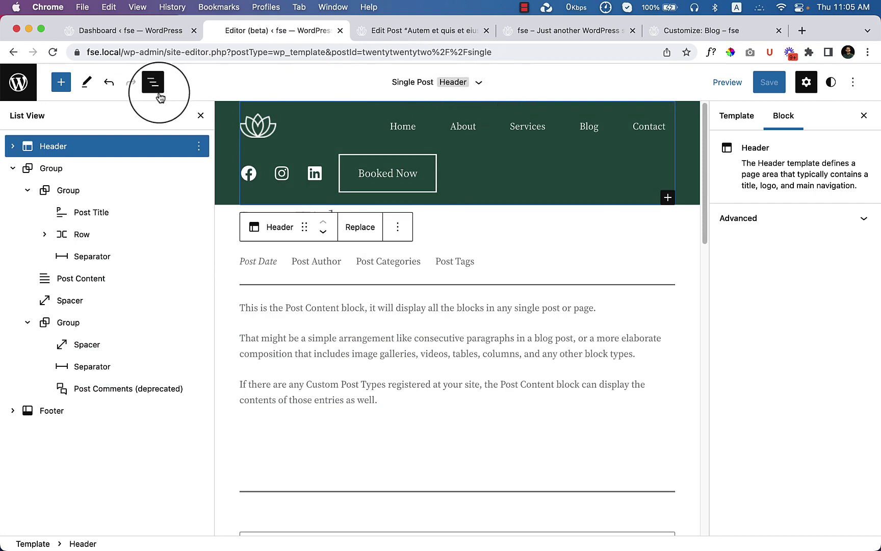
{"action": "left_click", "coordinate": [18, 82]}
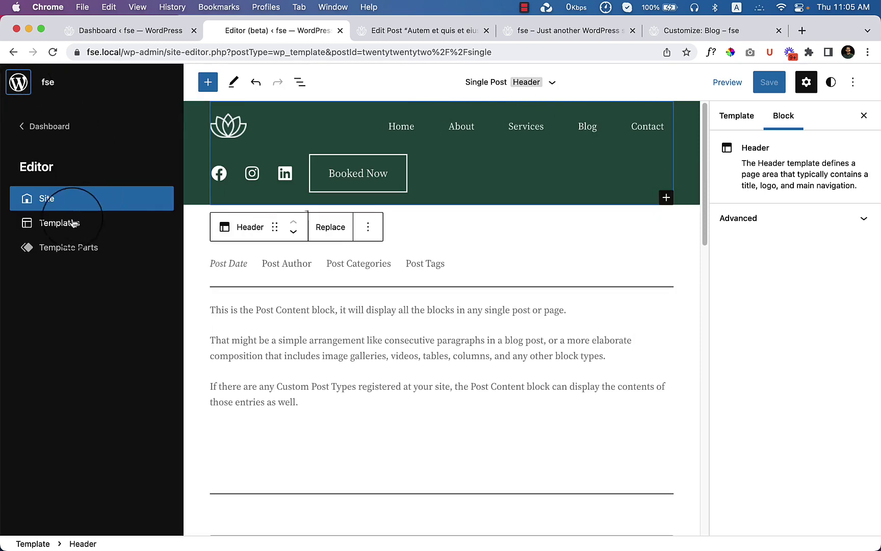
{"action": "left_click", "coordinate": [76, 247]}
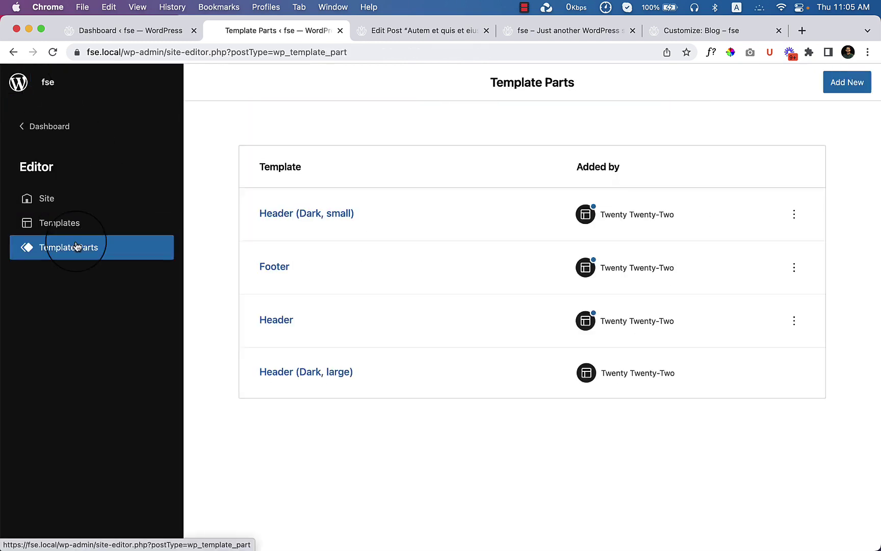
- Open the Header template part, zoom the browser out, and insert a block before the social icons
{"action": "left_click", "coordinate": [277, 320]}
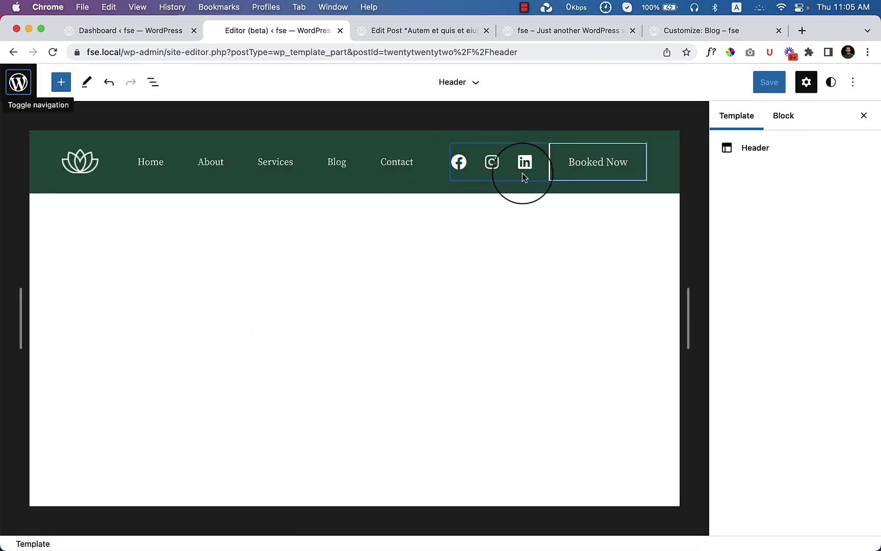
{"action": "left_click", "coordinate": [867, 52]}
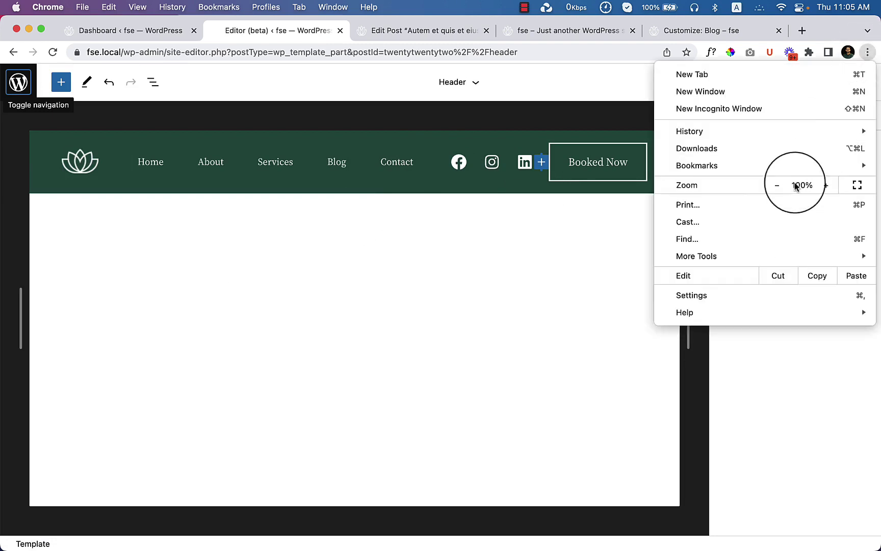
{"action": "left_click", "coordinate": [777, 185]}
{"action": "left_click", "coordinate": [777, 185]}
{"action": "left_click", "coordinate": [777, 185]}
{"action": "left_click", "coordinate": [592, 228]}
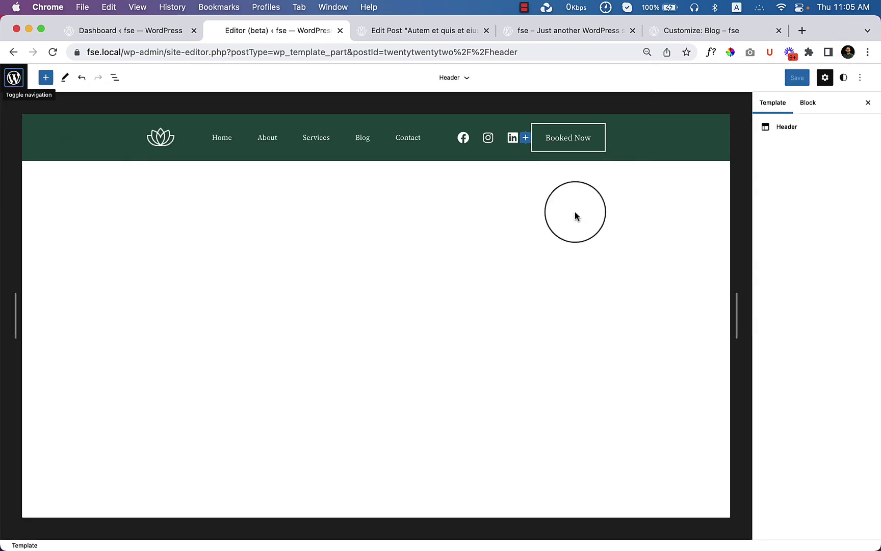
{"action": "left_click", "coordinate": [508, 225]}
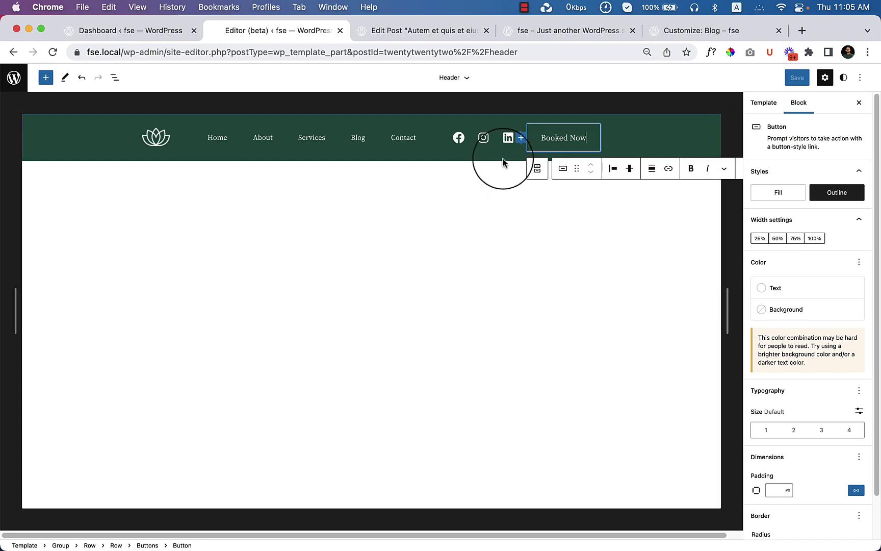
{"action": "left_click", "coordinate": [437, 138]}
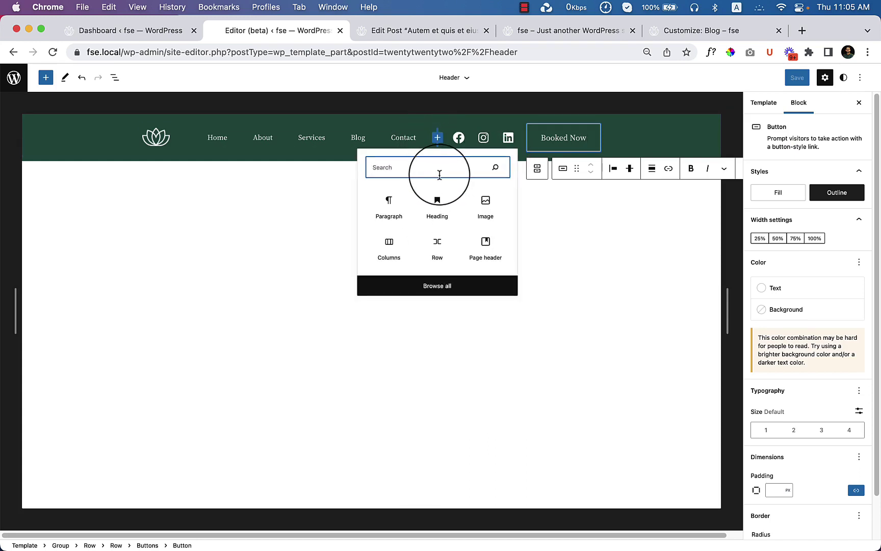
- Insert a Search block into the header and hide its label
{"action": "type", "text": "sear"}
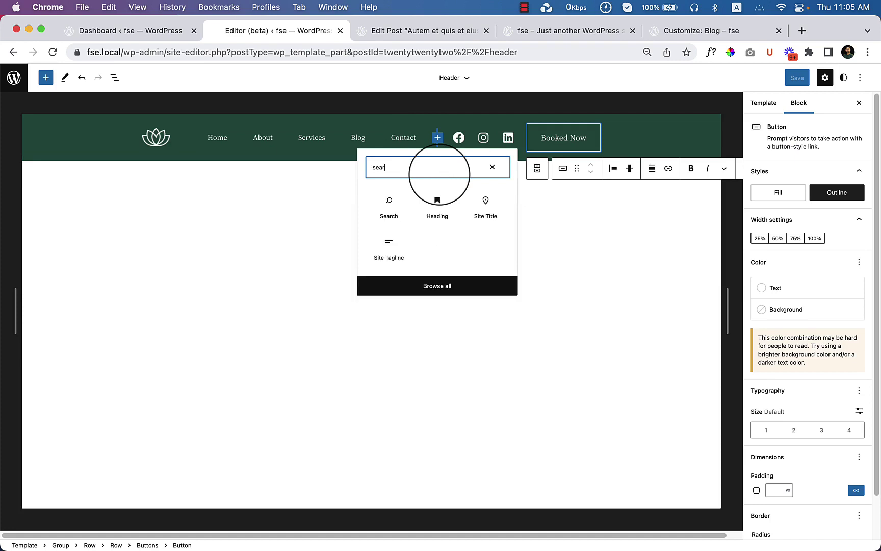
{"action": "left_click", "coordinate": [389, 209]}
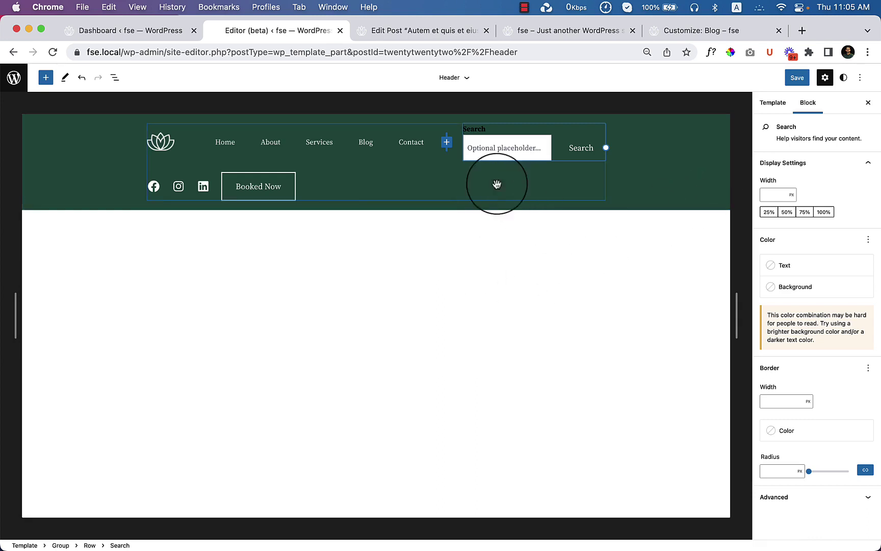
{"action": "left_click", "coordinate": [574, 159]}
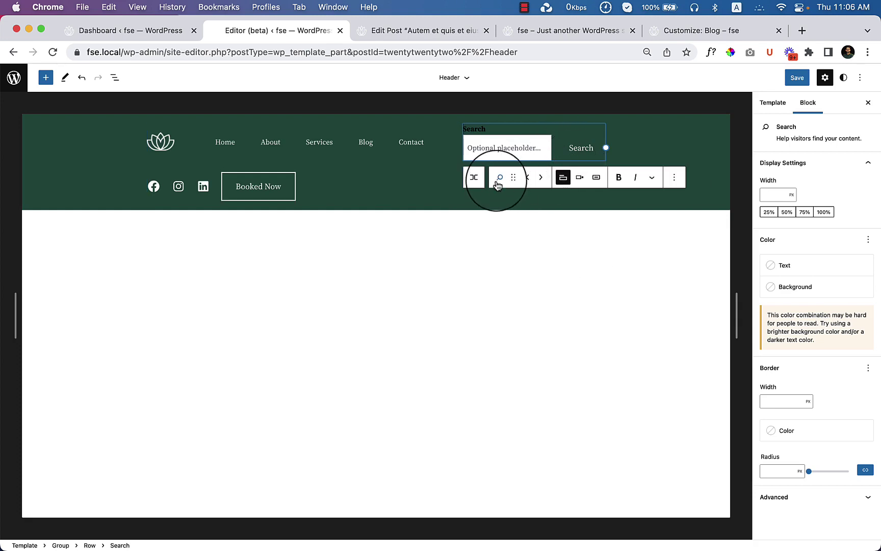
{"action": "left_click", "coordinate": [580, 179]}
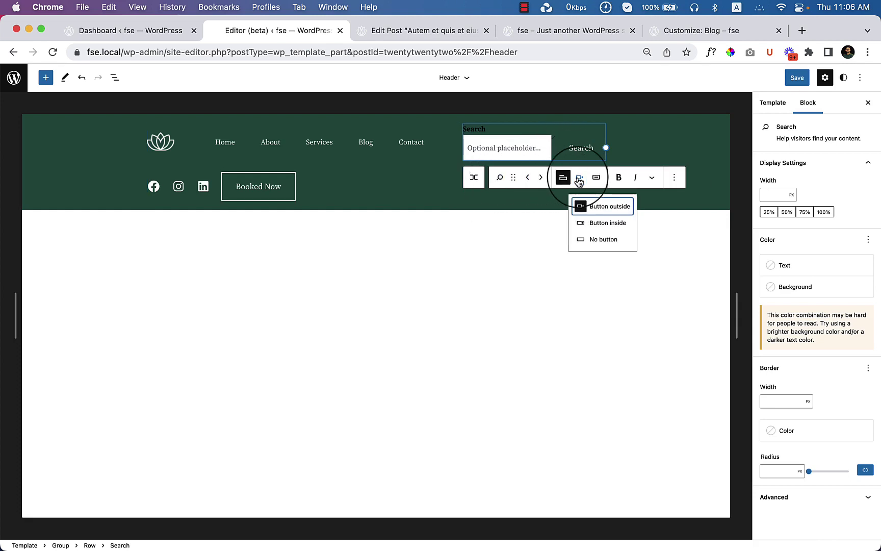
{"action": "left_click", "coordinate": [604, 240]}
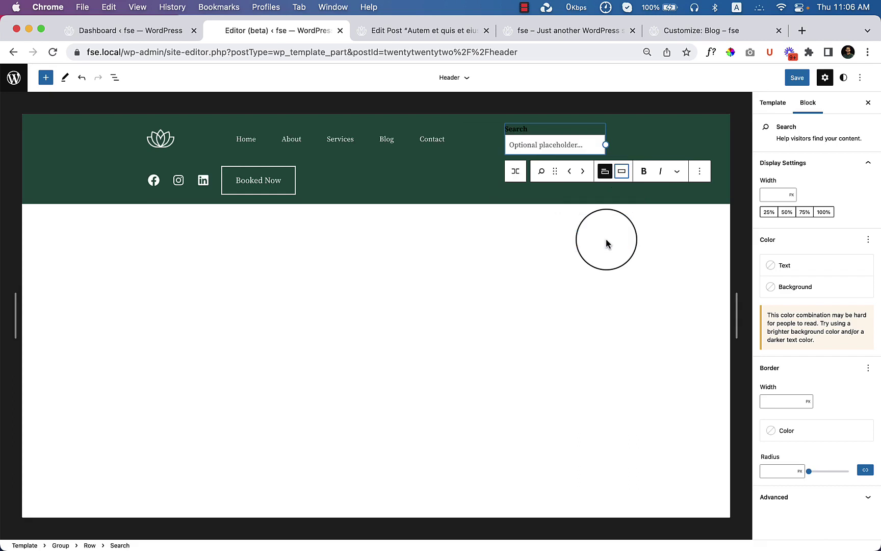
{"action": "left_click", "coordinate": [622, 172]}
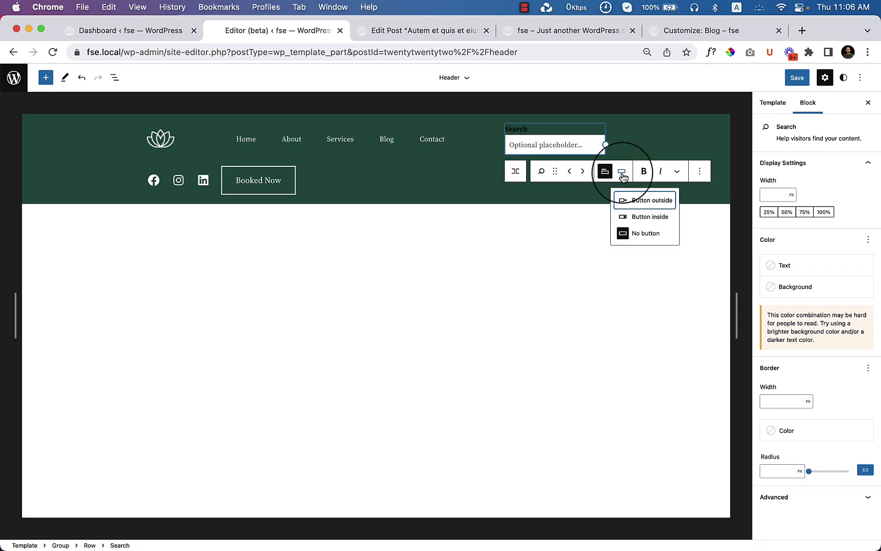
{"action": "left_click", "coordinate": [621, 174]}
{"action": "left_click", "coordinate": [604, 171]}
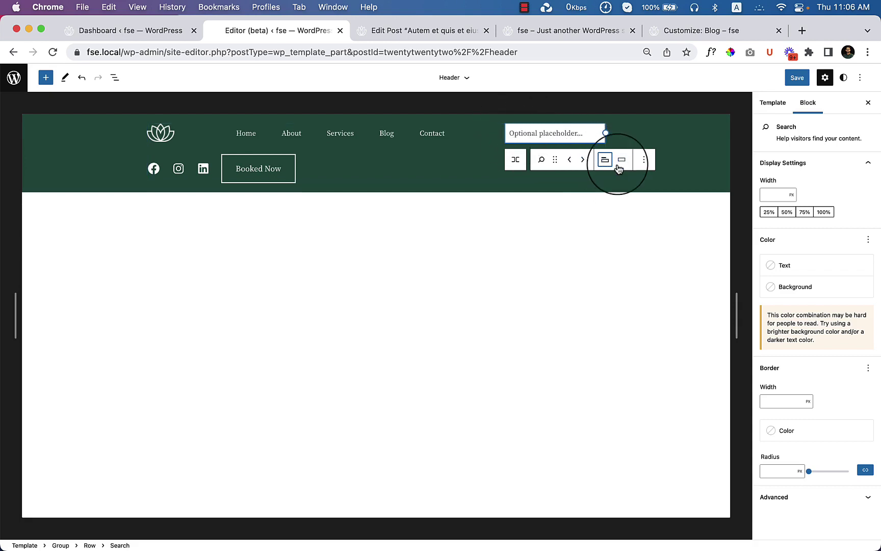
- Place the search button inside the field and show it as a magnifier icon
{"action": "left_click", "coordinate": [541, 159]}
{"action": "left_click", "coordinate": [541, 160]}
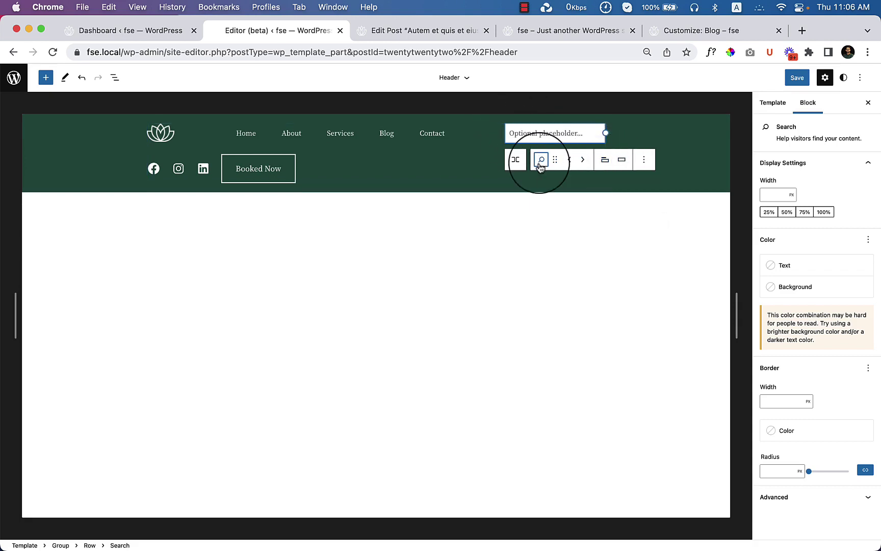
{"action": "left_click", "coordinate": [607, 161]}
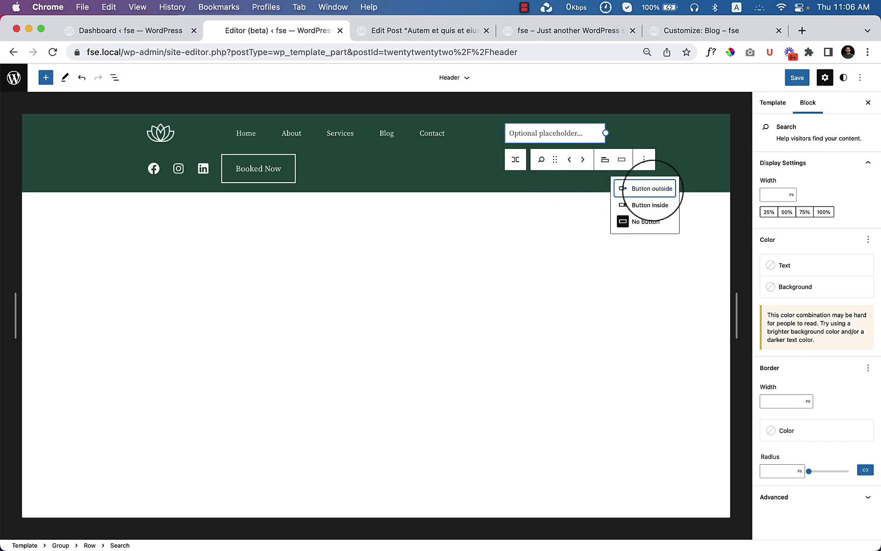
{"action": "left_click", "coordinate": [649, 188]}
{"action": "left_click", "coordinate": [579, 165]}
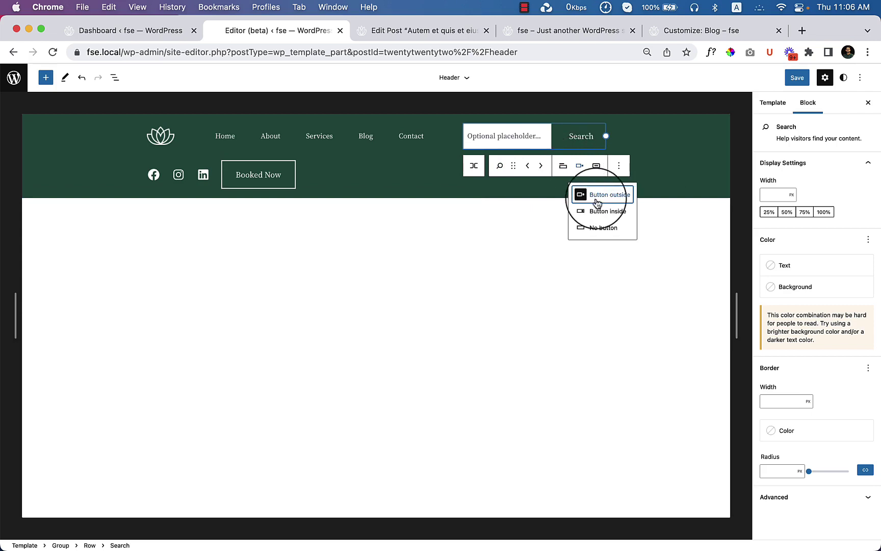
{"action": "left_click", "coordinate": [603, 213]}
{"action": "left_click", "coordinate": [614, 160]}
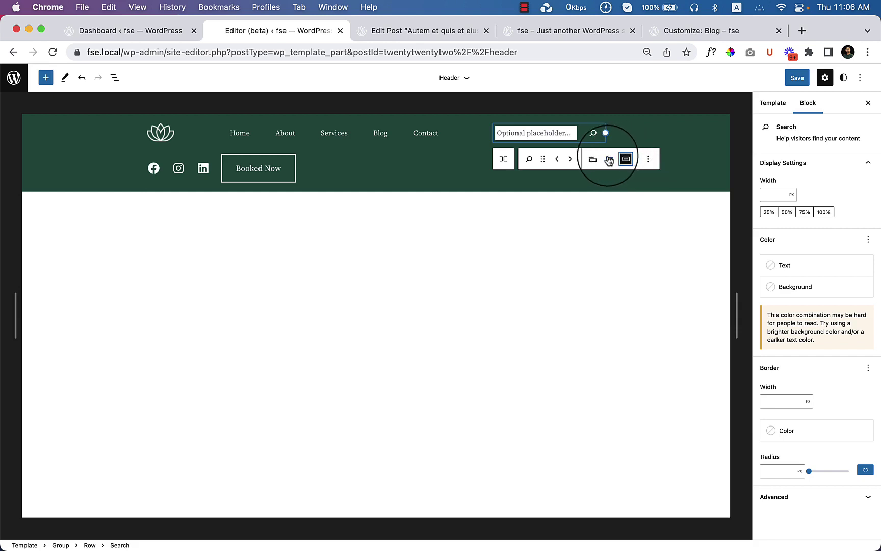
{"action": "left_click", "coordinate": [612, 253]}
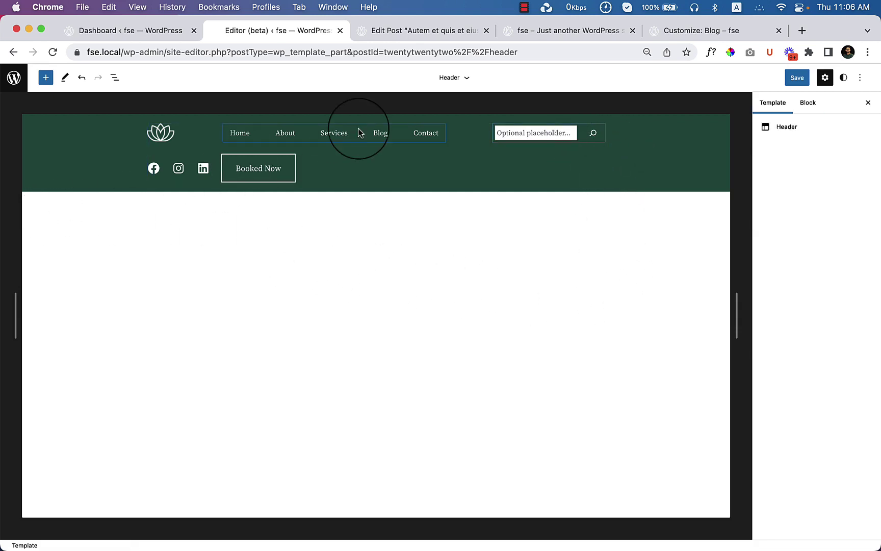
- Select the header's outer Group block through the List View
{"action": "left_click", "coordinate": [115, 78]}
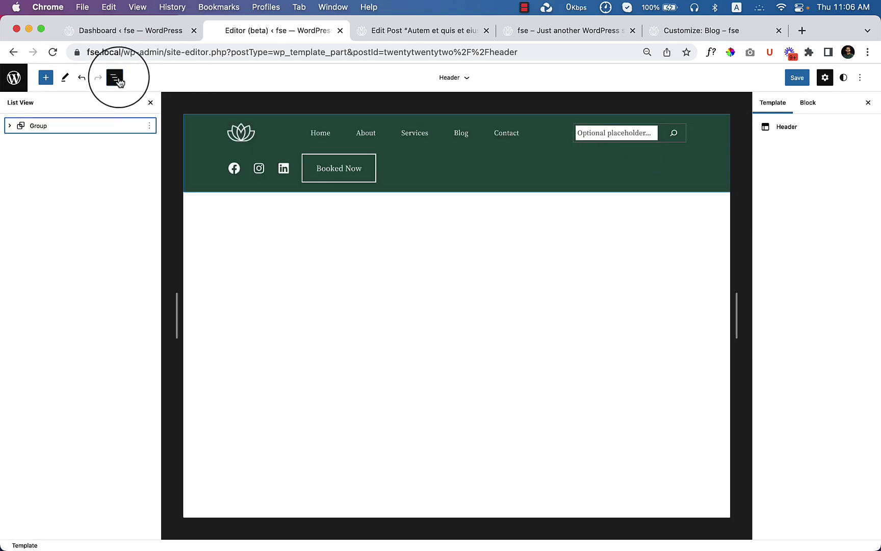
{"action": "left_click", "coordinate": [10, 125]}
{"action": "left_click", "coordinate": [23, 146]}
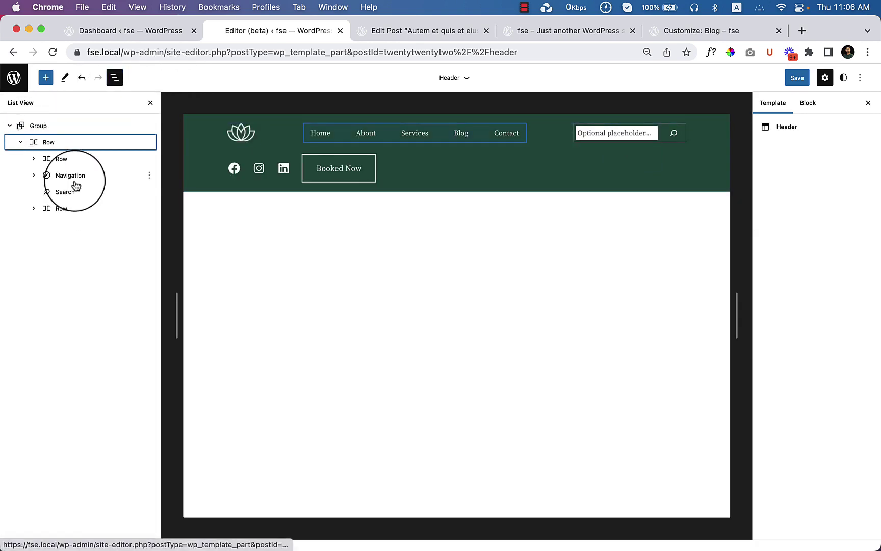
{"action": "left_click", "coordinate": [56, 126]}
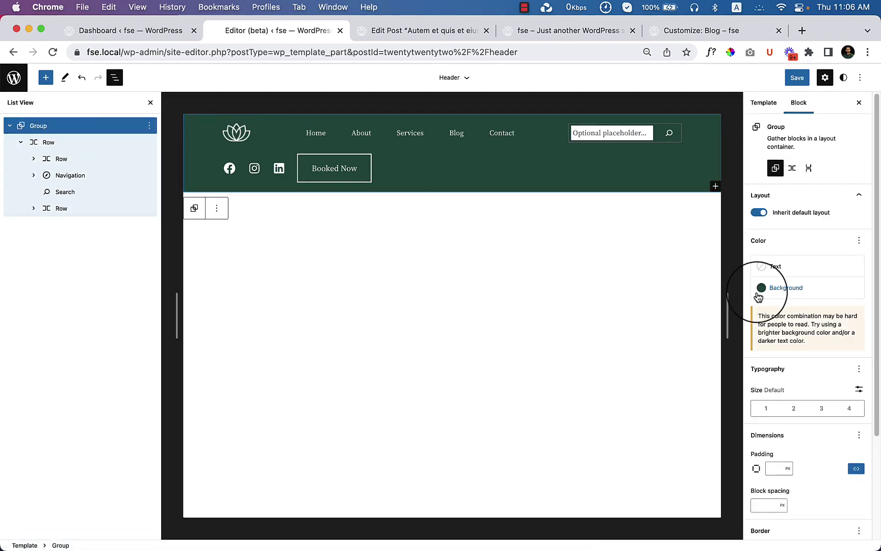
{"action": "left_click", "coordinate": [116, 77]}
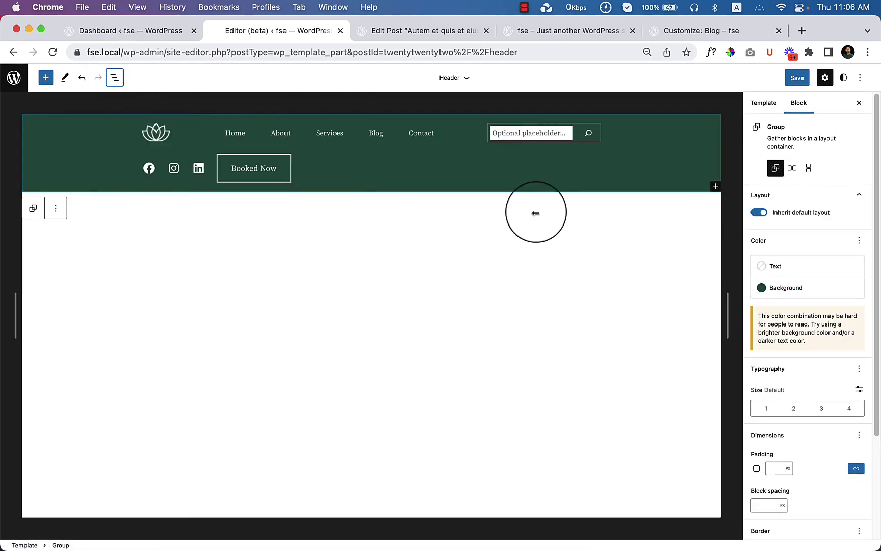
- Give the header Group a custom 1200 px content width and save the template part
{"action": "left_click", "coordinate": [758, 212]}
{"action": "left_click", "coordinate": [765, 245]}
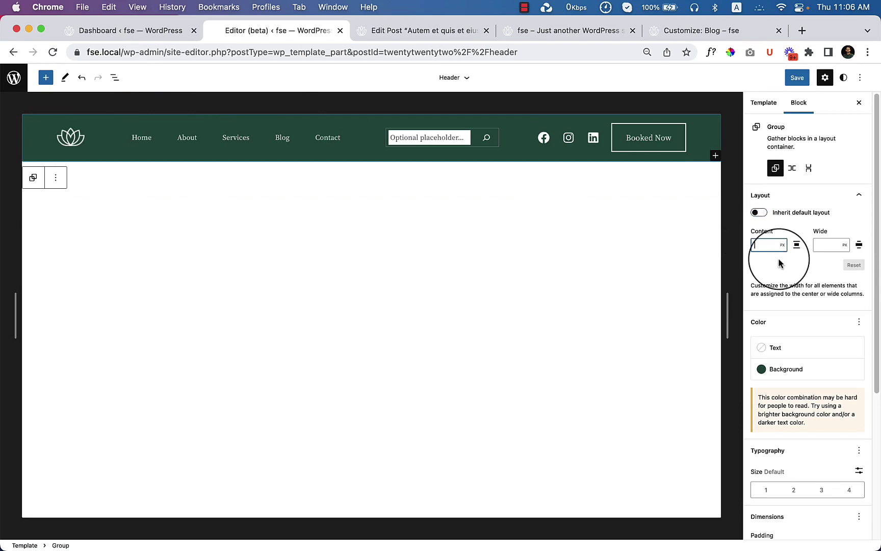
{"action": "type", "text": "1200"}
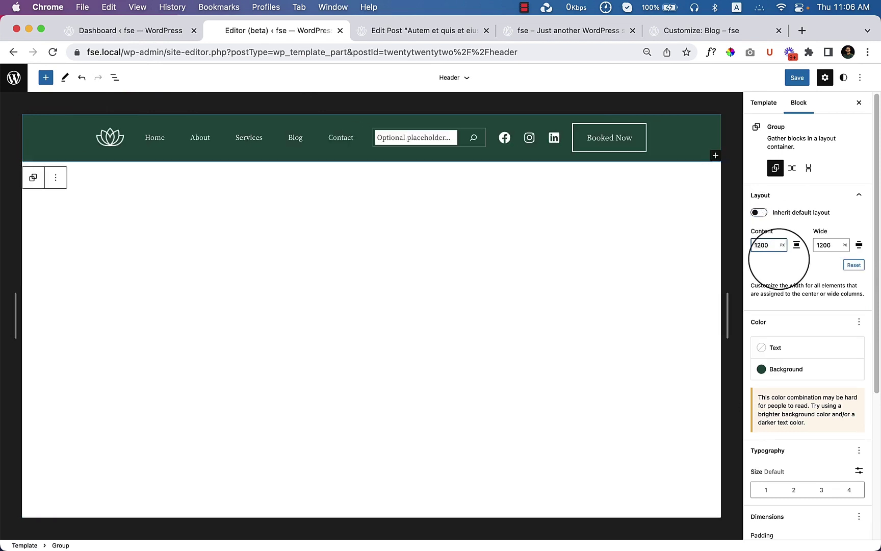
{"action": "left_click", "coordinate": [575, 282]}
{"action": "left_click", "coordinate": [574, 282]}
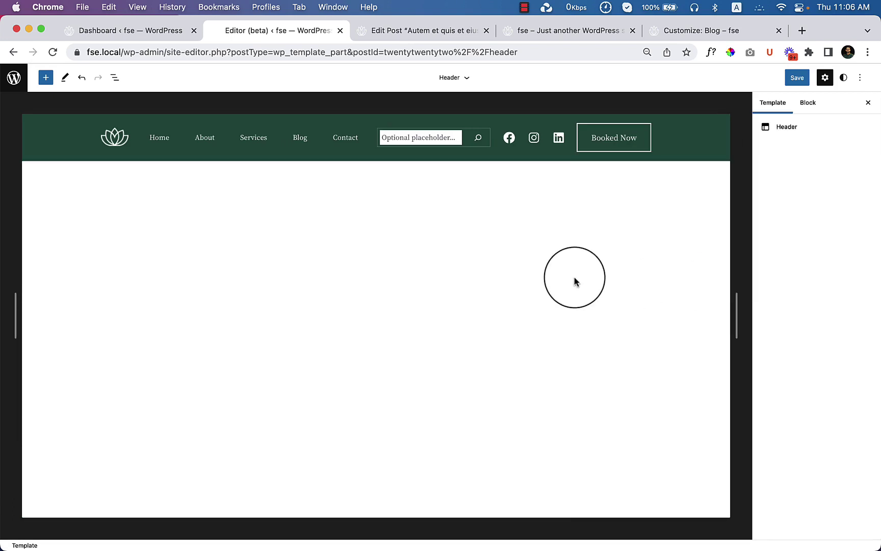
{"action": "left_click", "coordinate": [788, 78]}
- Confirm the header save and reload the live home page
{"action": "left_click", "coordinate": [788, 79]}
{"action": "left_click", "coordinate": [566, 30]}
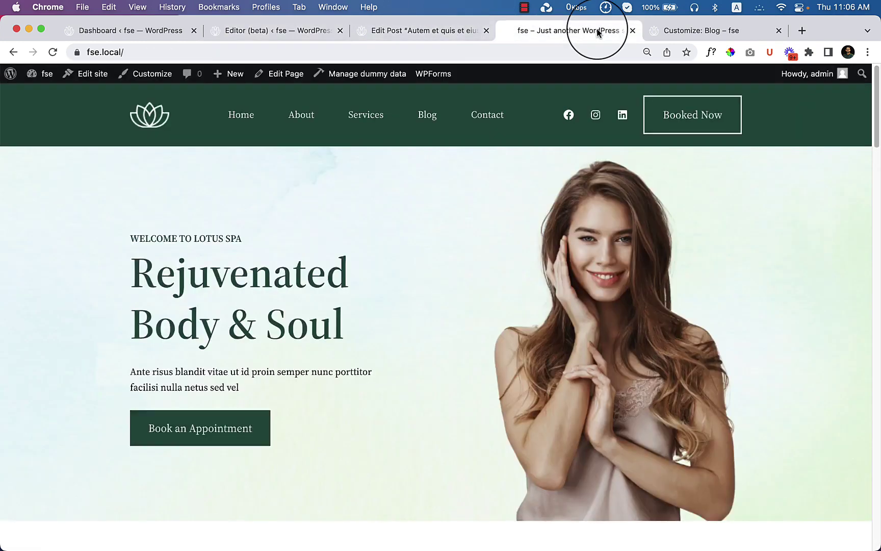
{"action": "right_click", "coordinate": [474, 194]}
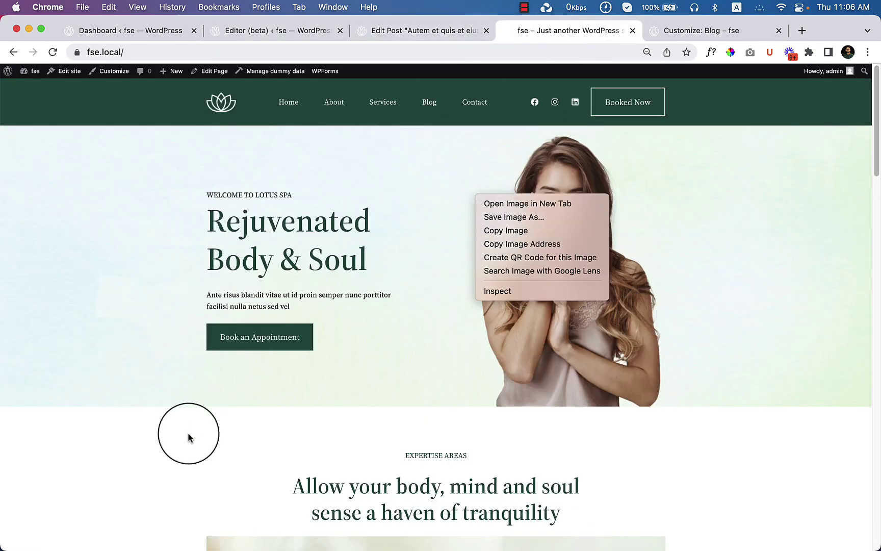
{"action": "right_click", "coordinate": [192, 355]}
{"action": "left_click", "coordinate": [233, 390]}
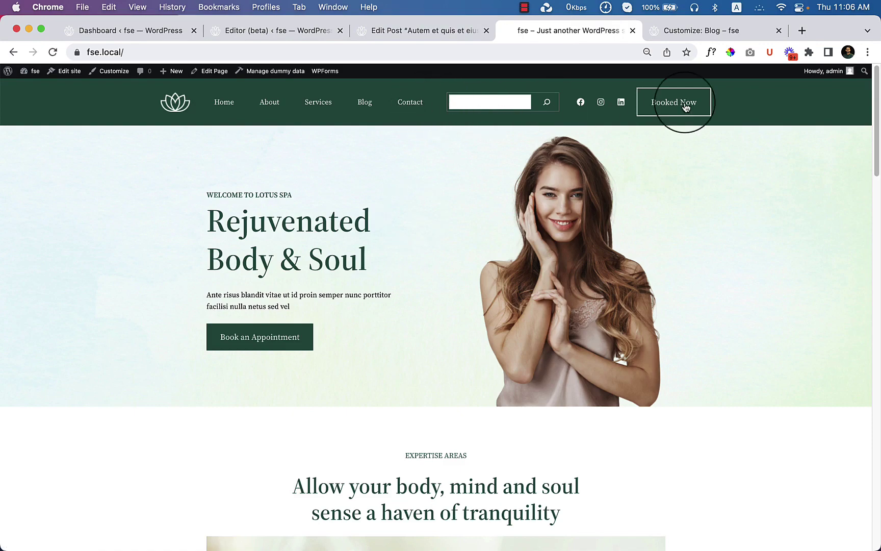
- Check the live header's new search field at different zoom levels and scroll positions
{"action": "key", "text": "super+minus"}
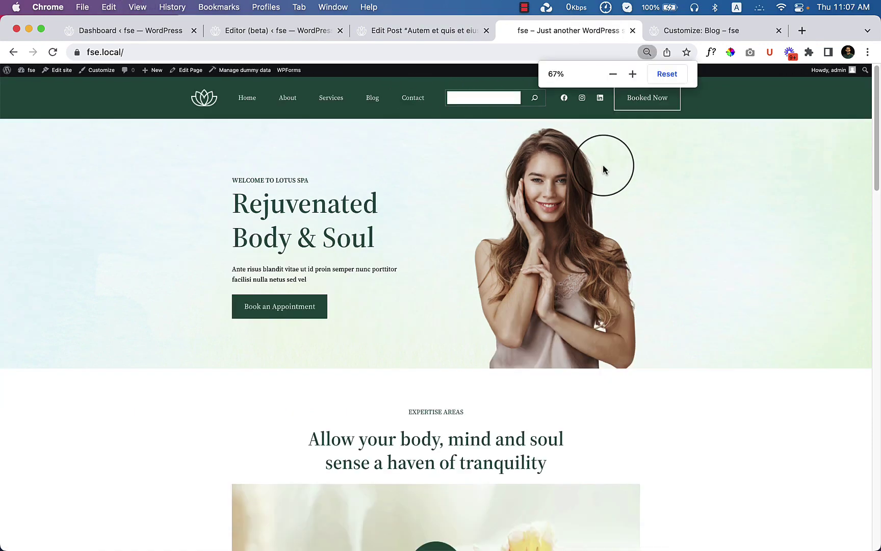
{"action": "key", "text": "super+0"}
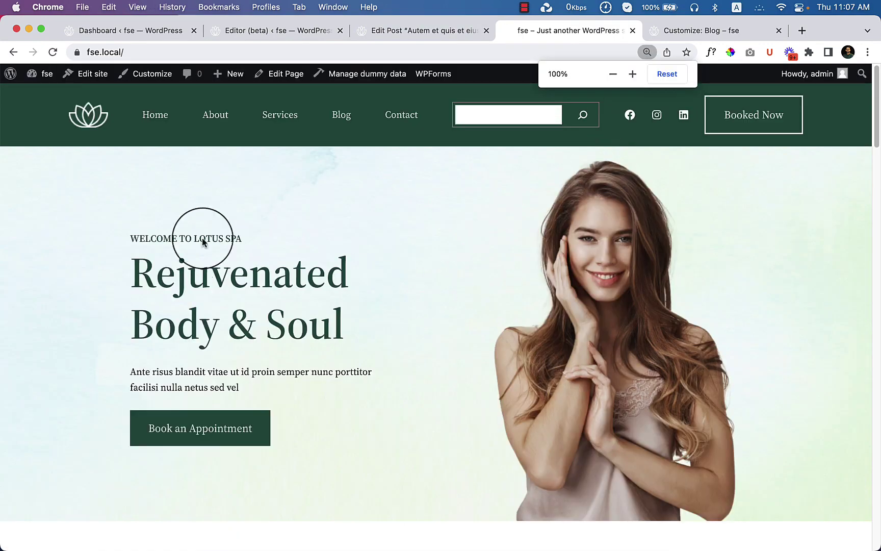
{"action": "left_click", "coordinate": [510, 118]}
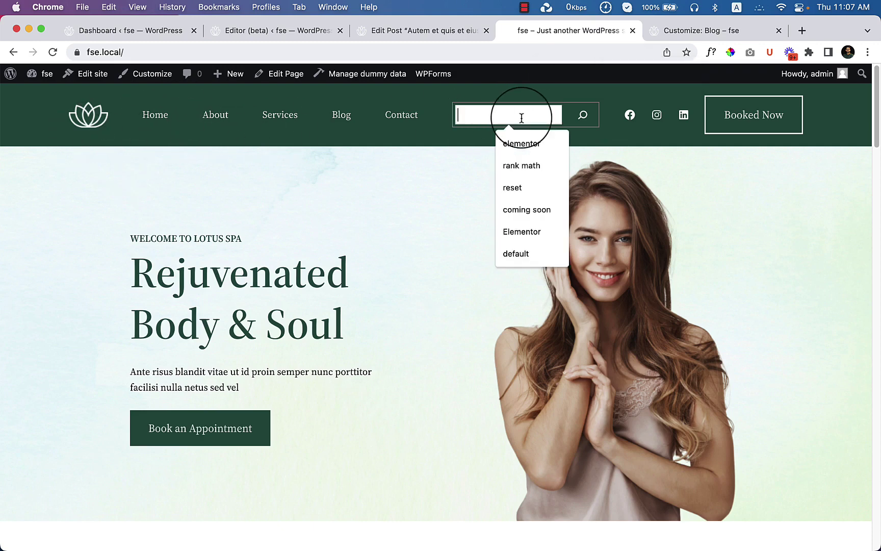
{"action": "left_click", "coordinate": [484, 213]}
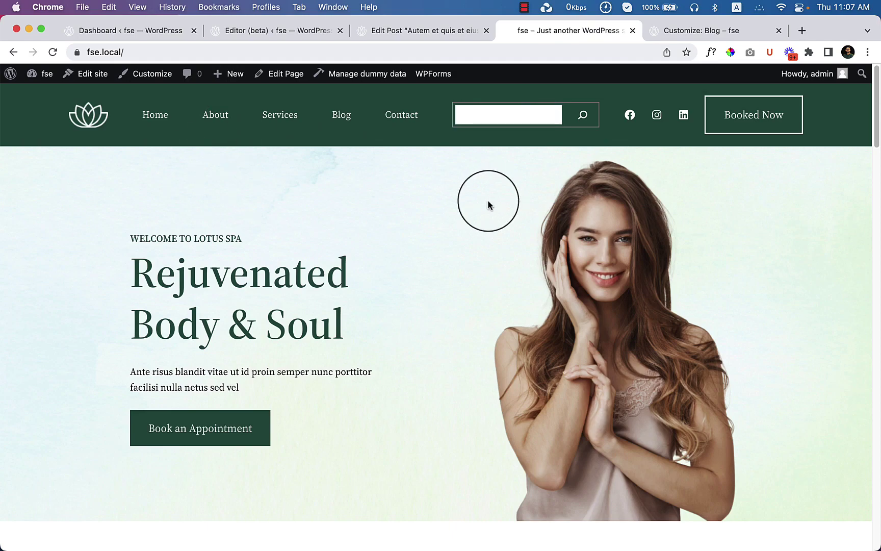
{"action": "scroll", "coordinate": [204, 296], "scroll_direction": "down", "scroll_amount": 8}
{"action": "scroll", "coordinate": [257, 306], "scroll_direction": "down", "scroll_amount": 15}
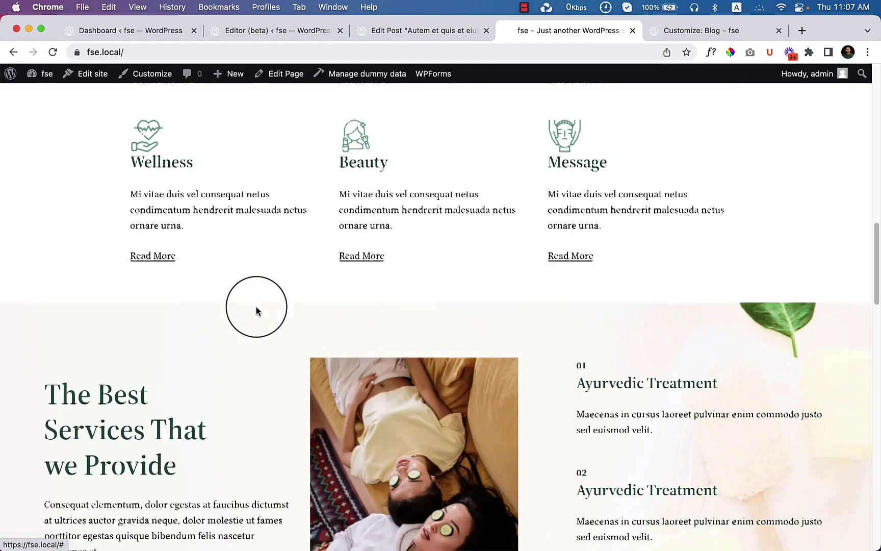
{"action": "scroll", "coordinate": [257, 305], "scroll_direction": "up", "scroll_amount": 20}
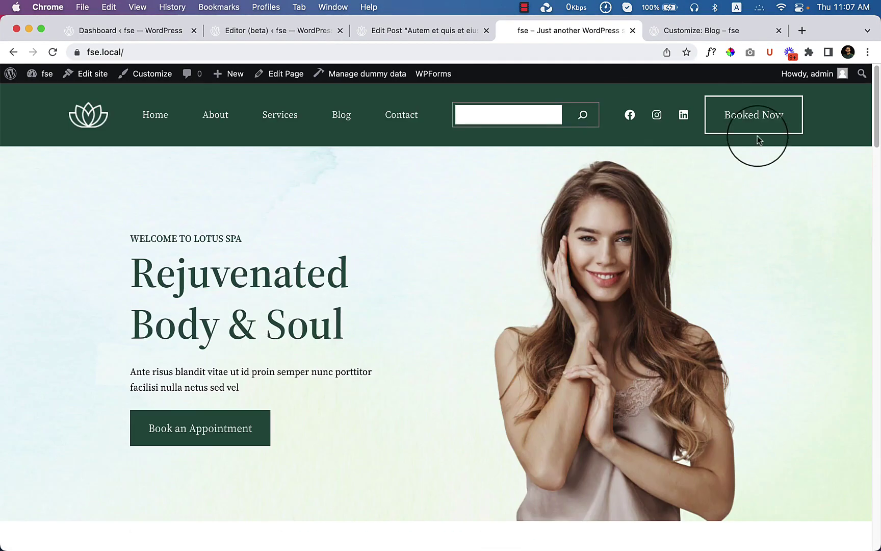
{"action": "left_click", "coordinate": [519, 115]}
{"action": "left_click", "coordinate": [441, 181]}
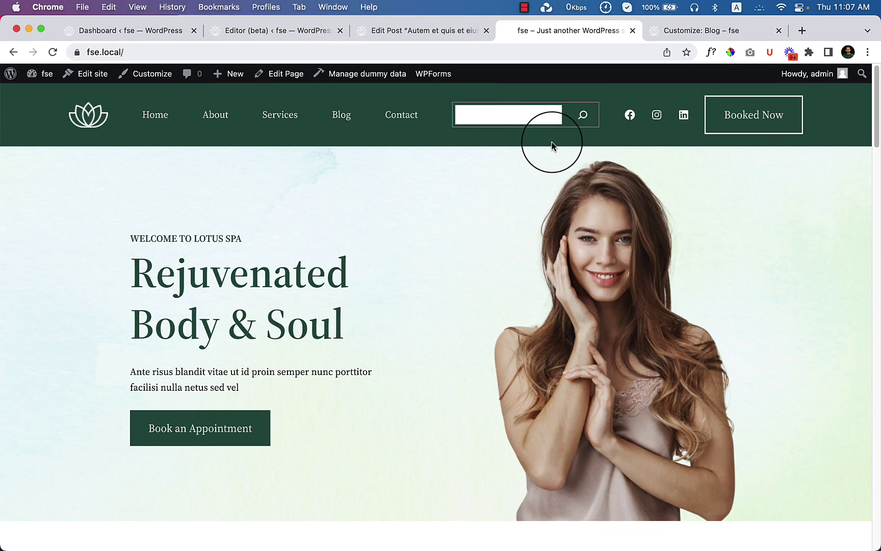
{"action": "left_click", "coordinate": [387, 32]}
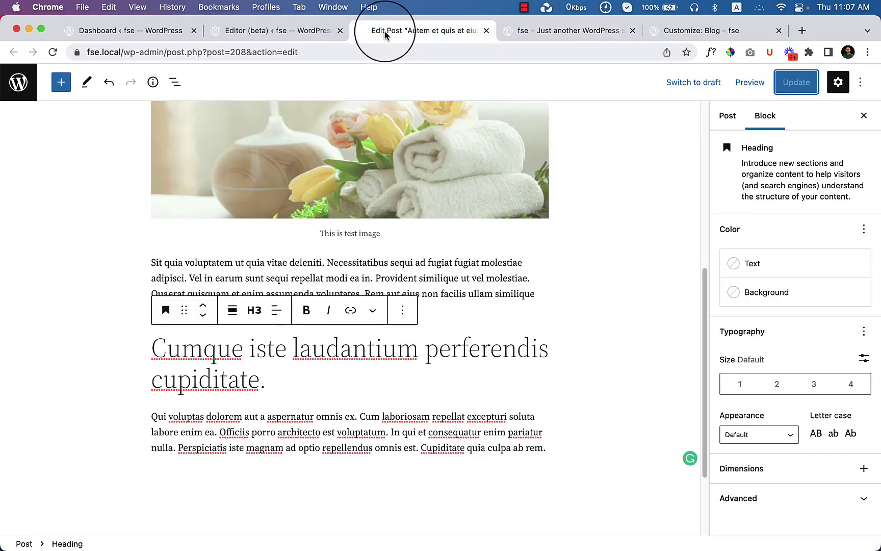
- Narrow the Site Editor preview to see how the header wraps, then return to the live site
{"action": "left_click", "coordinate": [281, 31]}
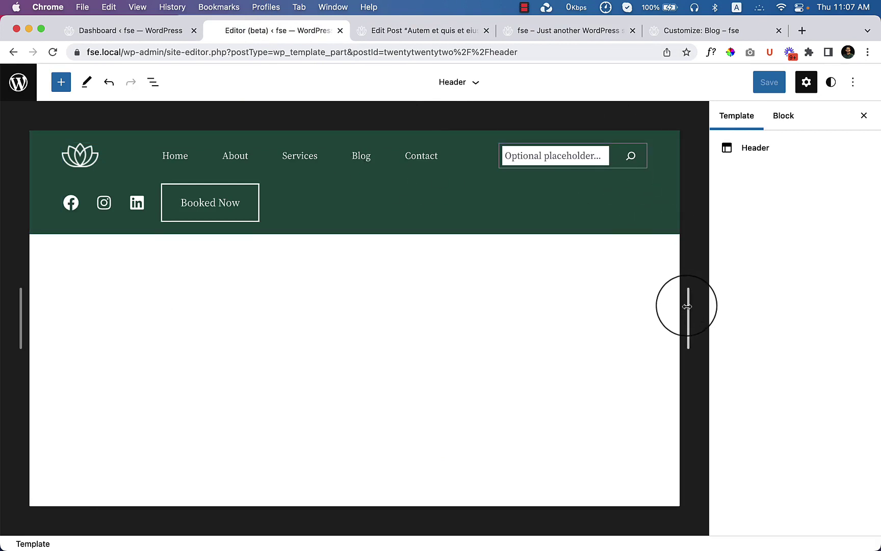
{"action": "left_click_drag", "start_coordinate": [687, 306], "coordinate": [620, 322]}
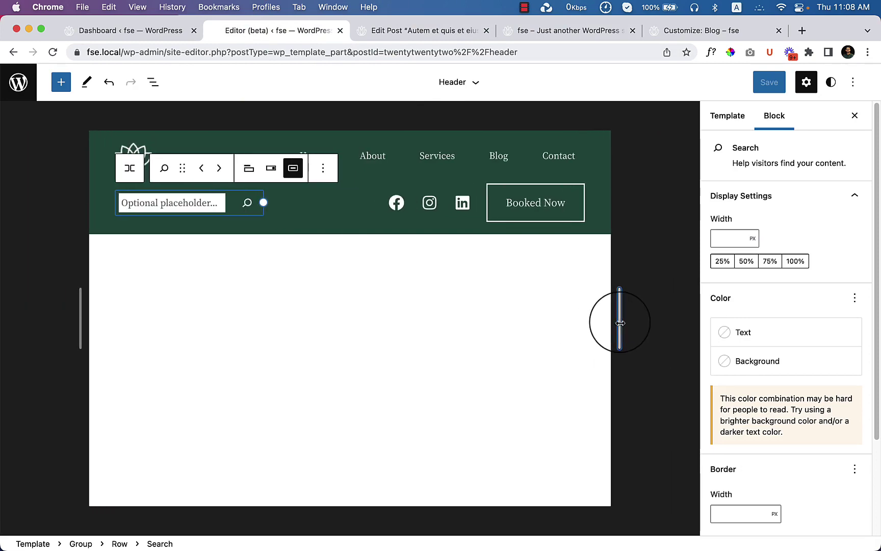
{"action": "left_click", "coordinate": [531, 31]}
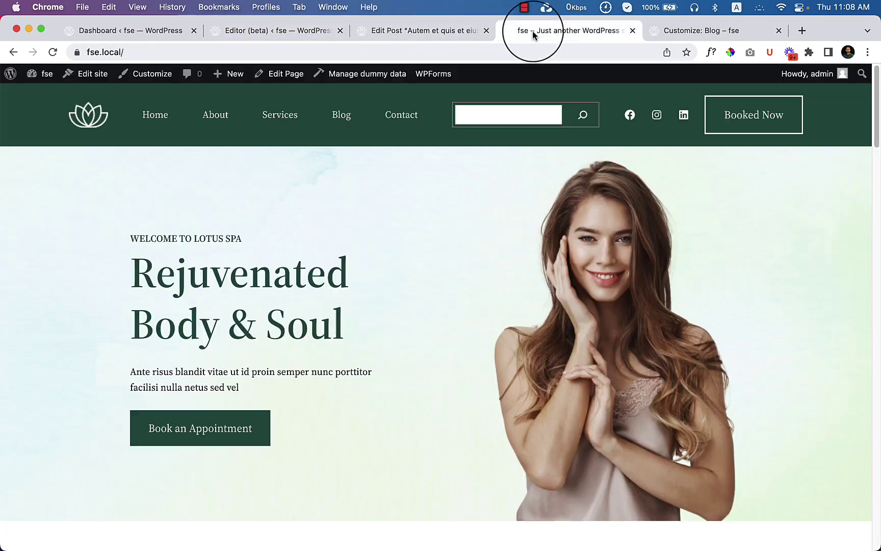
- Reload the live home page and browse to the Blog page
{"action": "right_click", "coordinate": [393, 203]}
{"action": "left_click", "coordinate": [438, 239]}
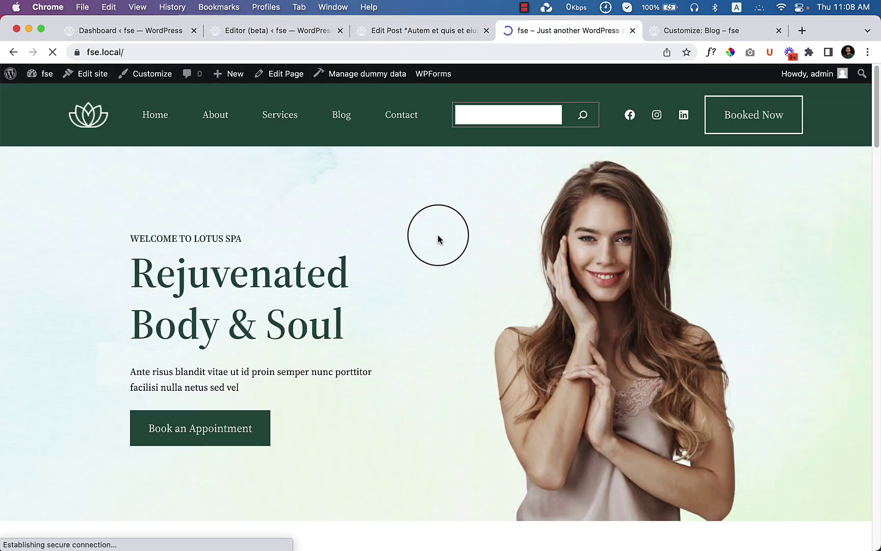
{"action": "scroll", "coordinate": [482, 335], "scroll_direction": "down", "scroll_amount": 10}
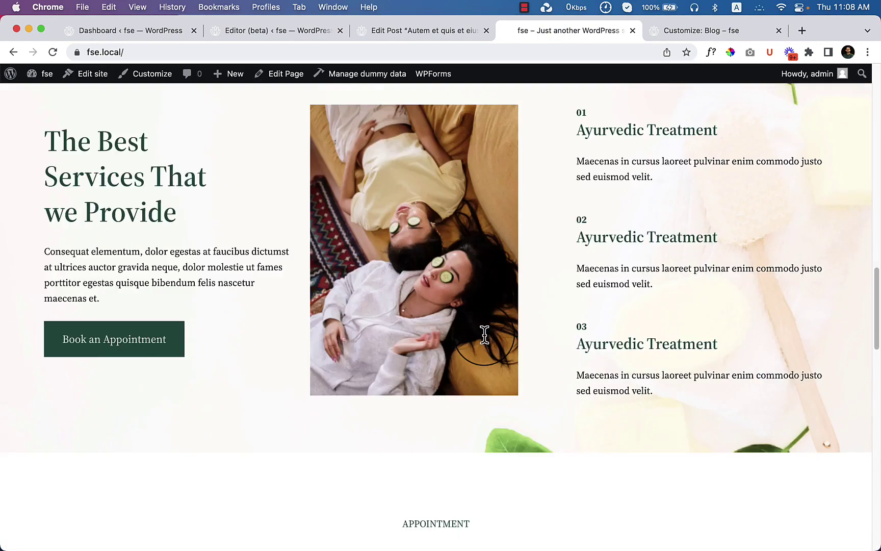
{"action": "scroll", "coordinate": [484, 335], "scroll_direction": "up", "scroll_amount": 10}
{"action": "left_click", "coordinate": [332, 117]}
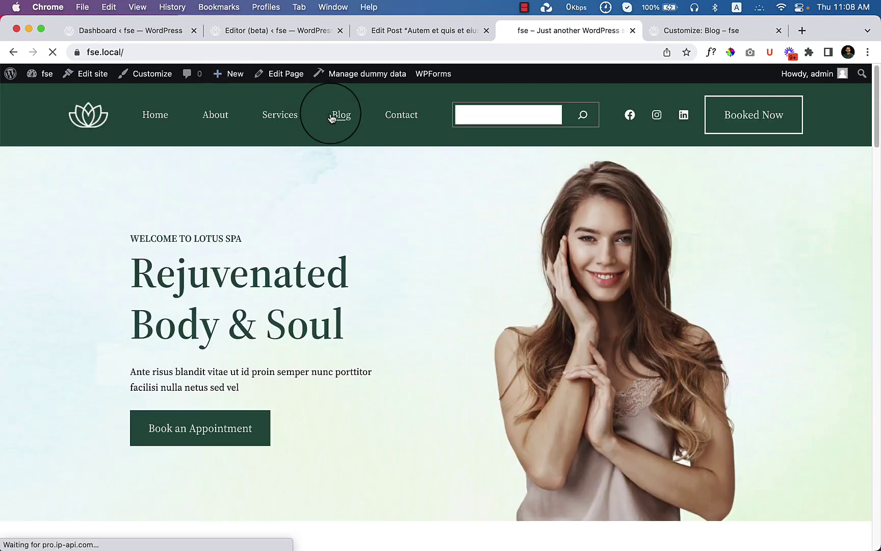
{"action": "scroll", "coordinate": [506, 316], "scroll_direction": "down", "scroll_amount": 5}
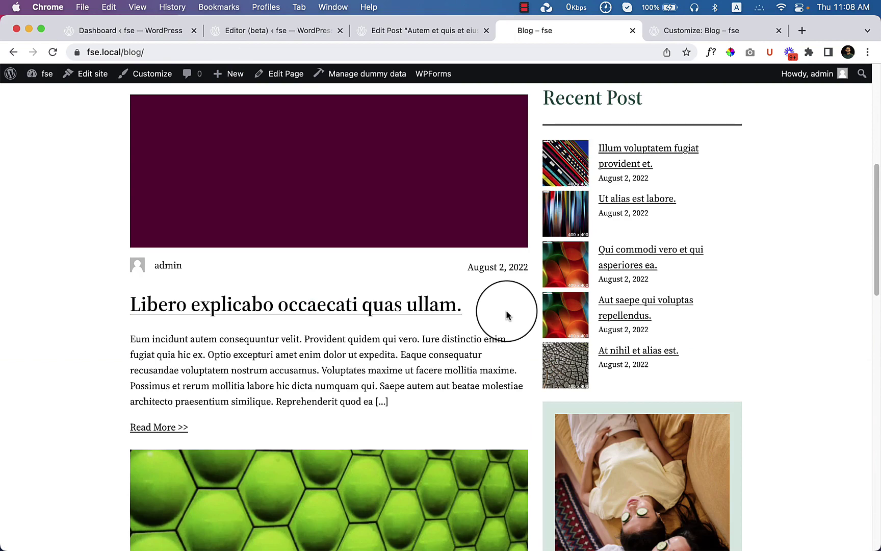
{"action": "scroll", "coordinate": [545, 131], "scroll_direction": "up", "scroll_amount": 7}
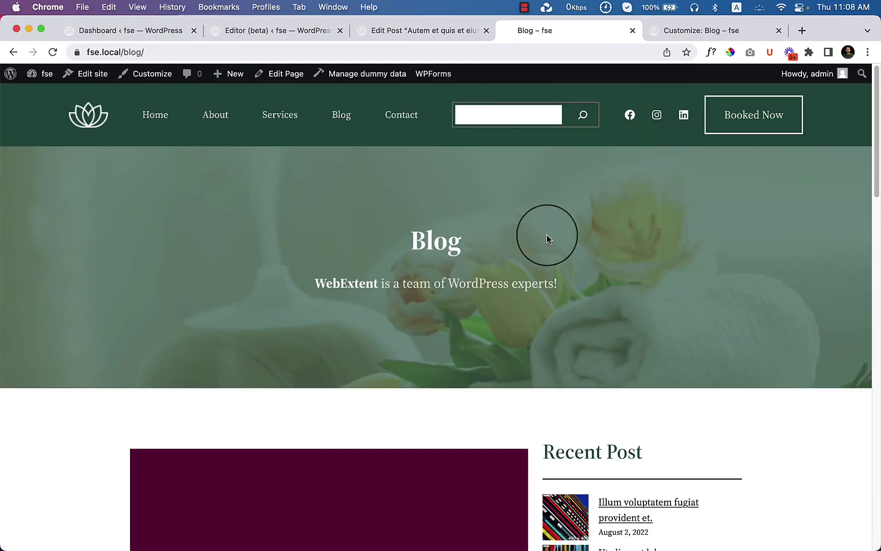
- Search the live site for 'lorem' and scroll through the results
{"action": "left_click", "coordinate": [512, 117]}
{"action": "type", "text": "lorem"}
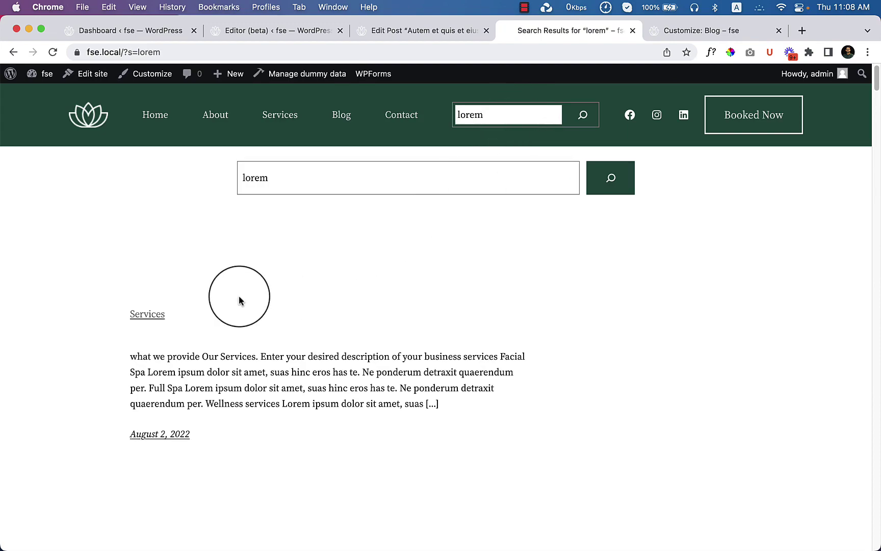
{"action": "scroll", "coordinate": [303, 338], "scroll_direction": "down", "scroll_amount": 5}
{"action": "scroll", "coordinate": [302, 337], "scroll_direction": "down", "scroll_amount": 20}
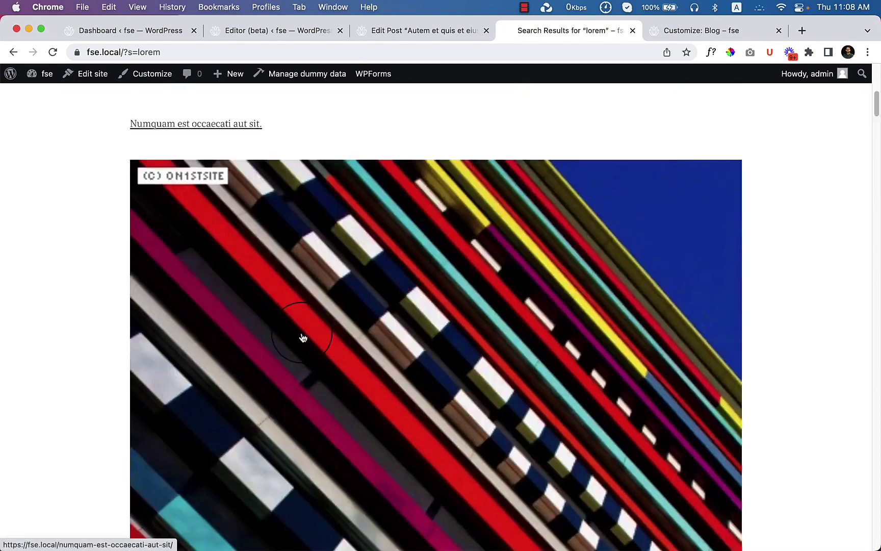
{"action": "scroll", "coordinate": [301, 332], "scroll_direction": "down", "scroll_amount": 15}
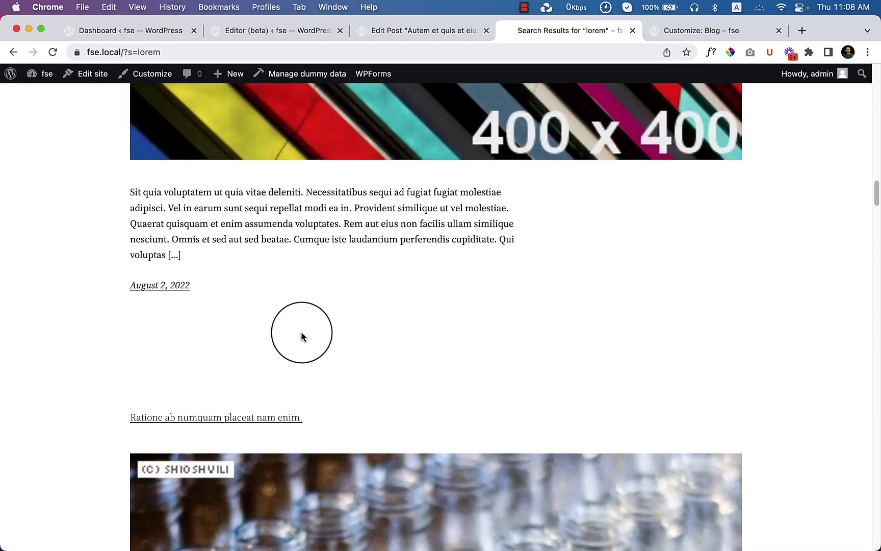
{"action": "scroll", "coordinate": [303, 337], "scroll_direction": "down", "scroll_amount": 20}
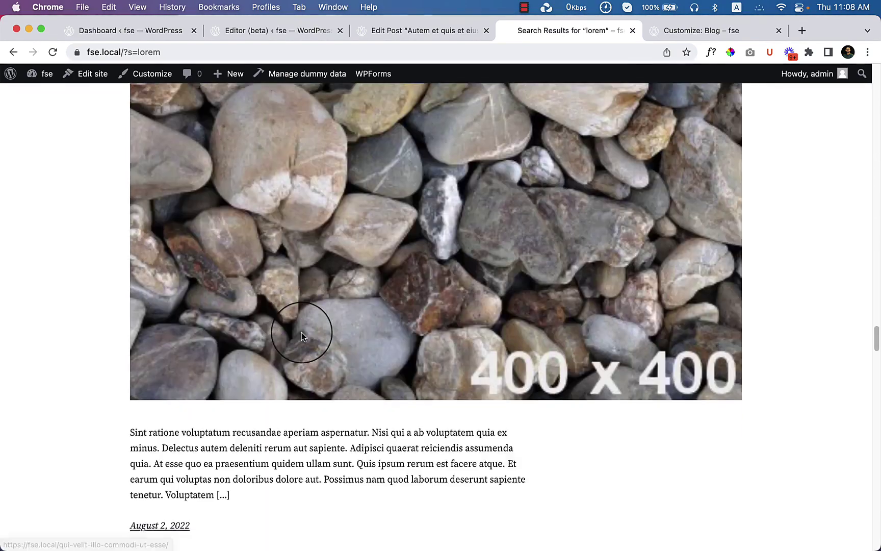
{"action": "scroll", "coordinate": [369, 319], "scroll_direction": "up", "scroll_amount": 10}
{"action": "scroll", "coordinate": [371, 321], "scroll_direction": "down", "scroll_amount": 20}
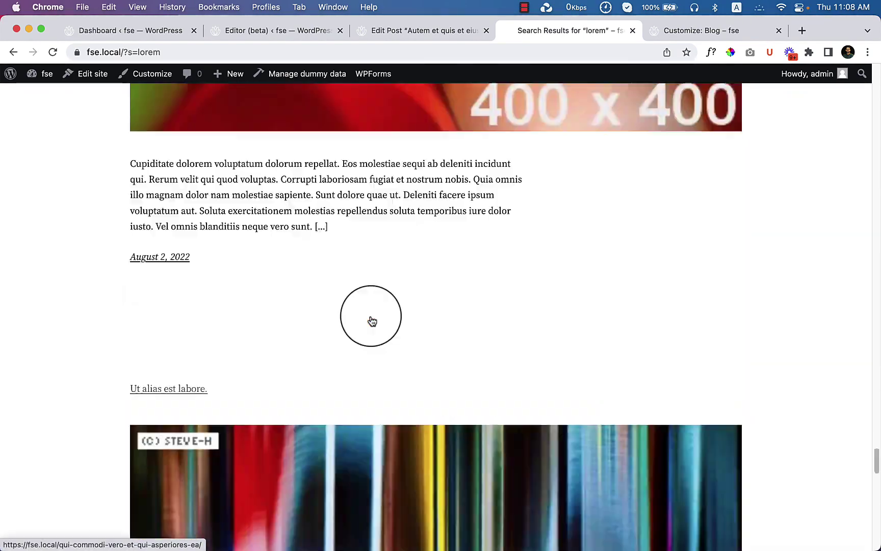
{"action": "scroll", "coordinate": [672, 404], "scroll_direction": "up", "scroll_amount": 20}
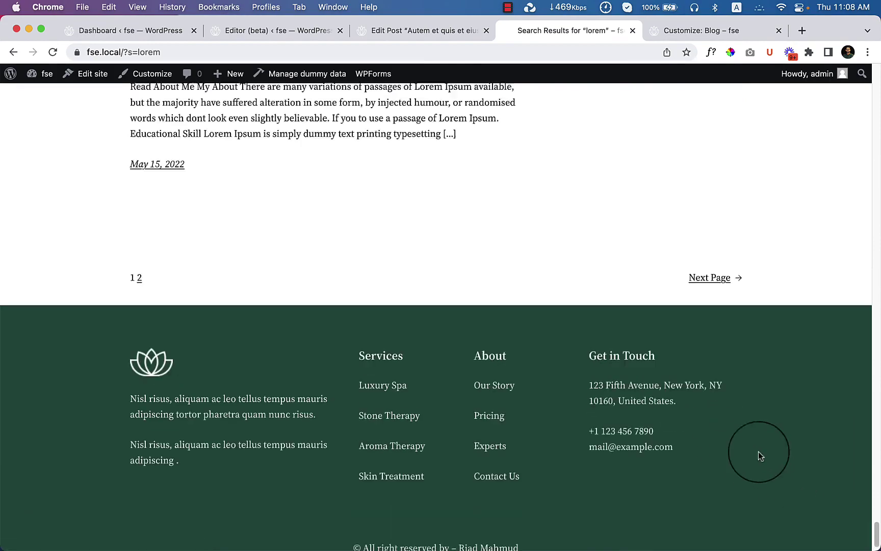
{"action": "scroll", "coordinate": [676, 412], "scroll_direction": "up", "scroll_amount": 20}
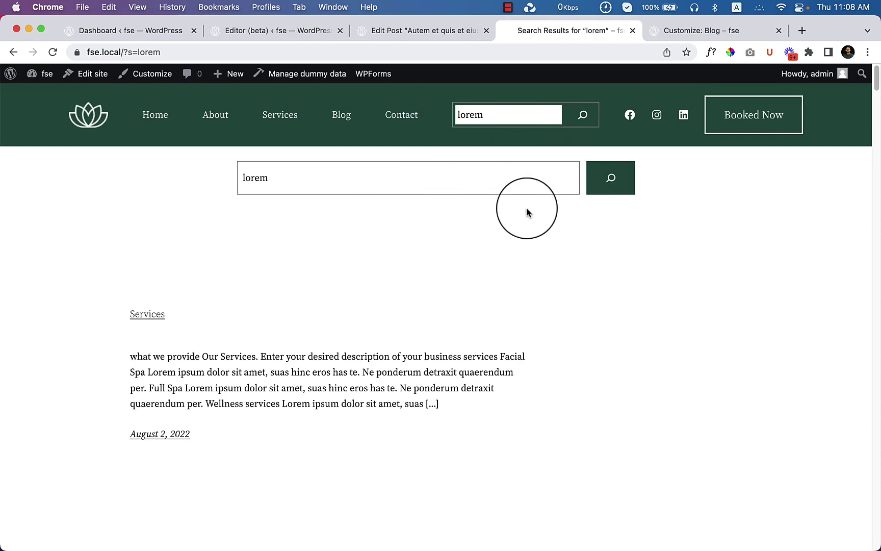
{"action": "scroll", "coordinate": [533, 401], "scroll_direction": "down", "scroll_amount": 5}
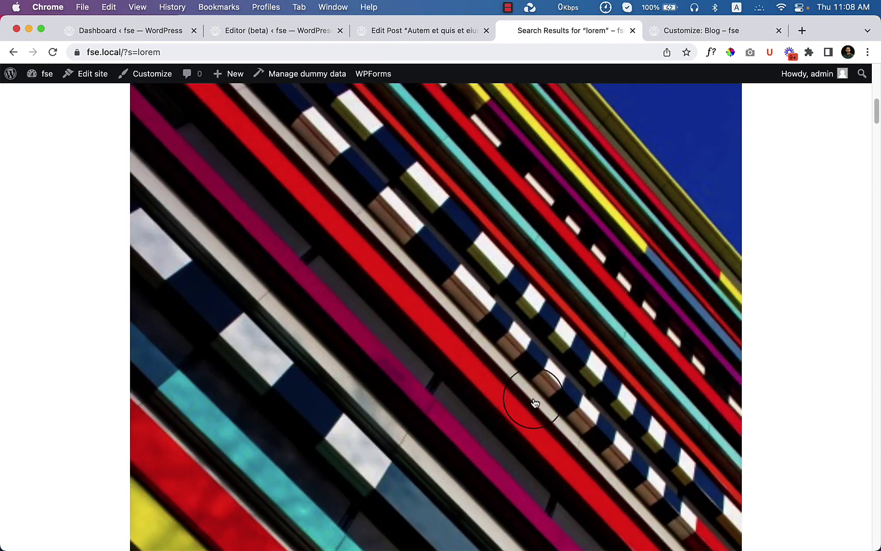
{"action": "scroll", "coordinate": [536, 402], "scroll_direction": "up", "scroll_amount": 5}
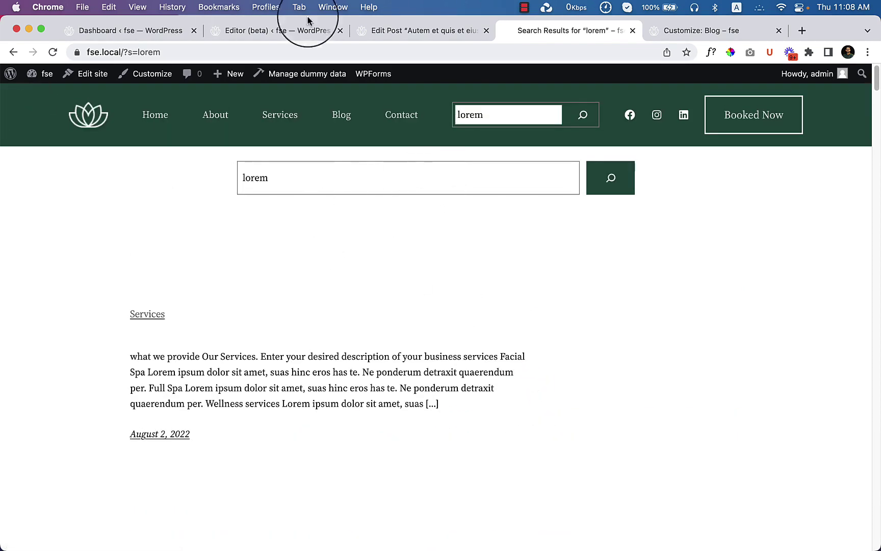
- Open the Site Editor's Templates list and find the Search template with Cmd+F
{"action": "left_click", "coordinate": [266, 30]}
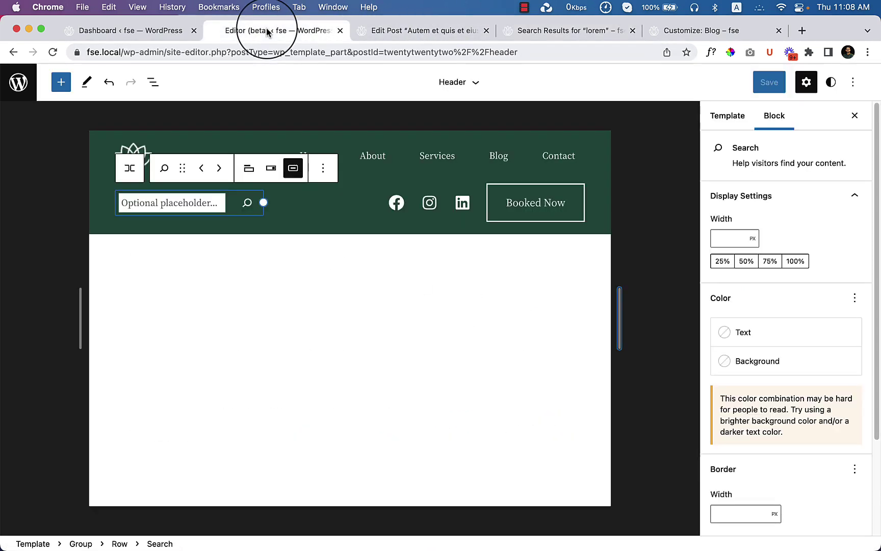
{"action": "left_click", "coordinate": [7, 90]}
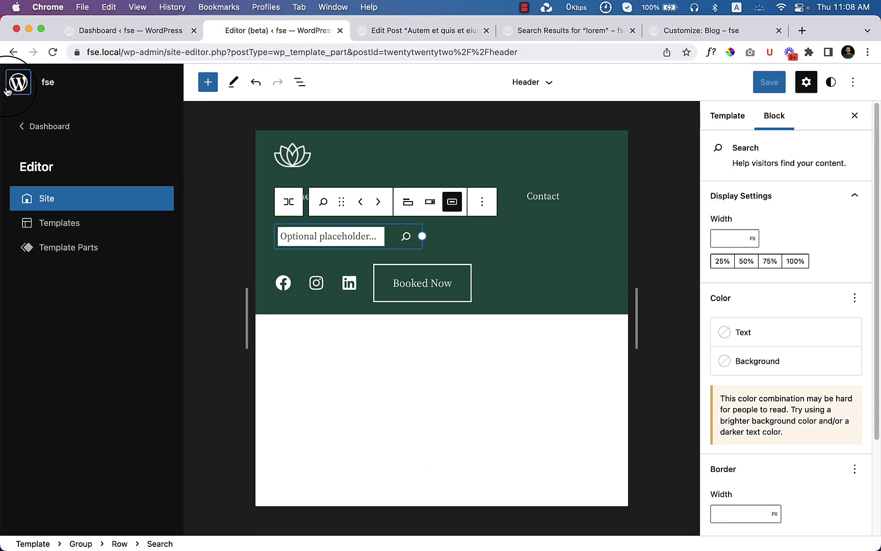
{"action": "left_click", "coordinate": [67, 227]}
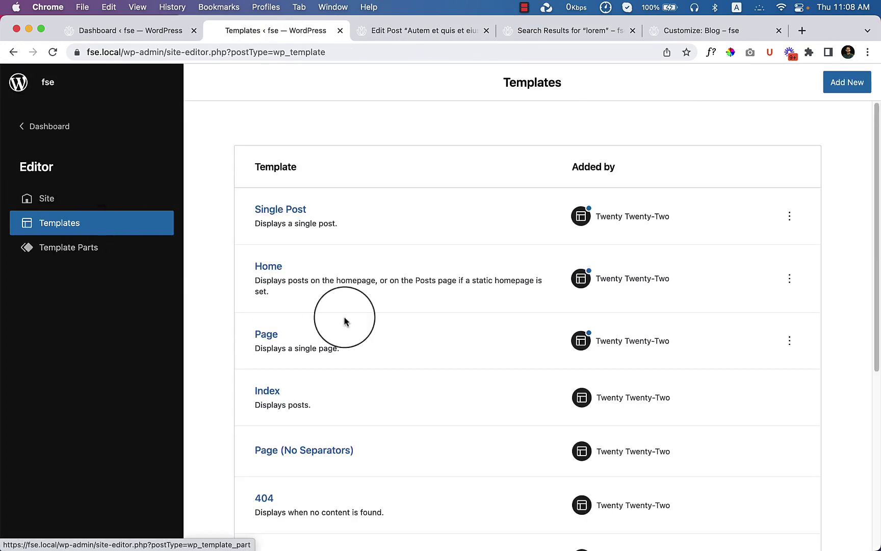
{"action": "scroll", "coordinate": [466, 354], "scroll_direction": "down", "scroll_amount": 4}
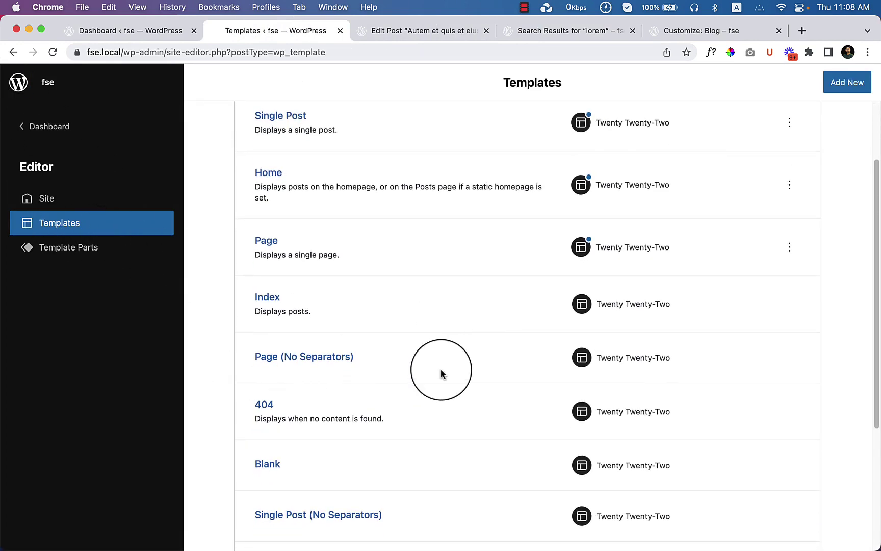
{"action": "scroll", "coordinate": [441, 374], "scroll_direction": "down", "scroll_amount": 8}
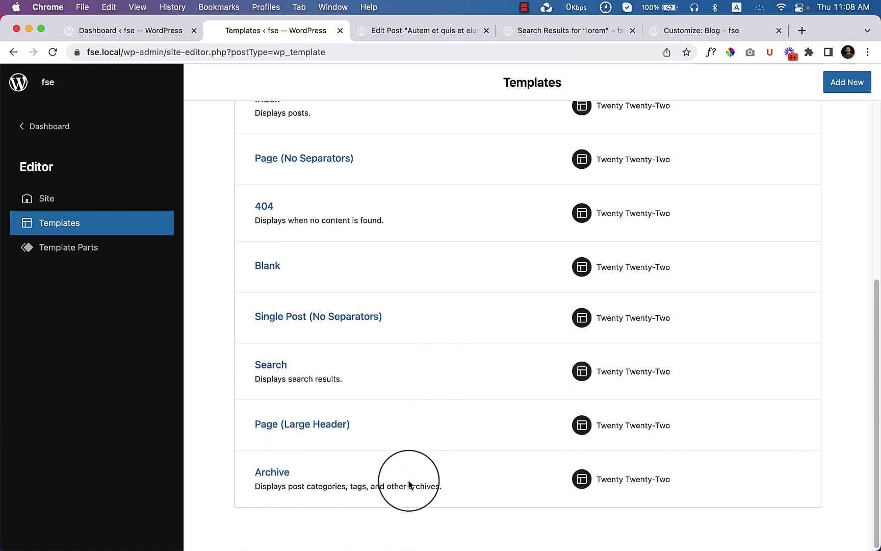
{"action": "key", "text": "super+f"}
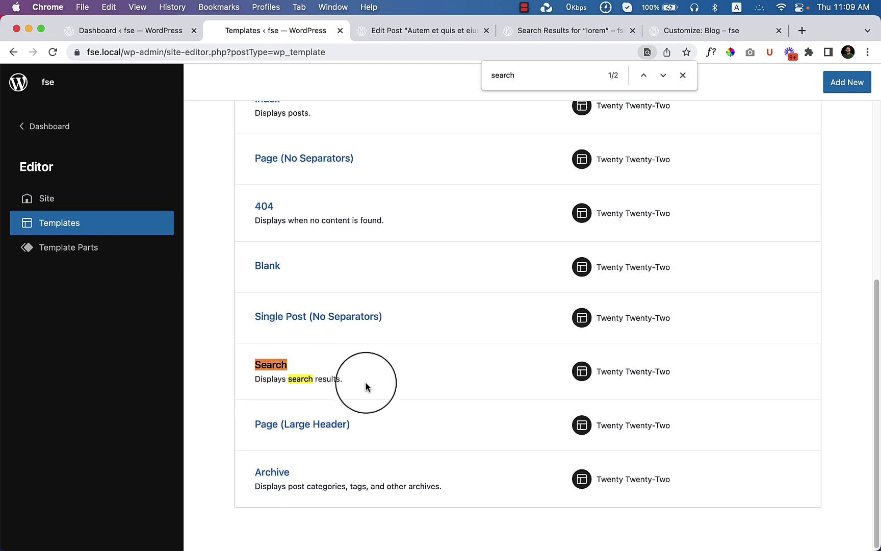
{"action": "scroll", "coordinate": [366, 386], "scroll_direction": "up", "scroll_amount": 10}
{"action": "scroll", "coordinate": [367, 387], "scroll_direction": "down", "scroll_amount": 10}
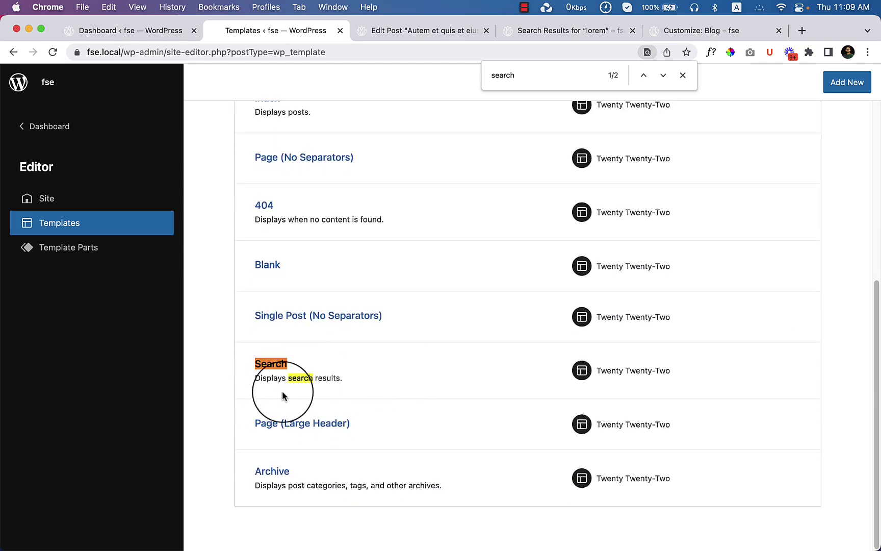
- Open the Search template and select the Group holding its search field
{"action": "left_click", "coordinate": [271, 363]}
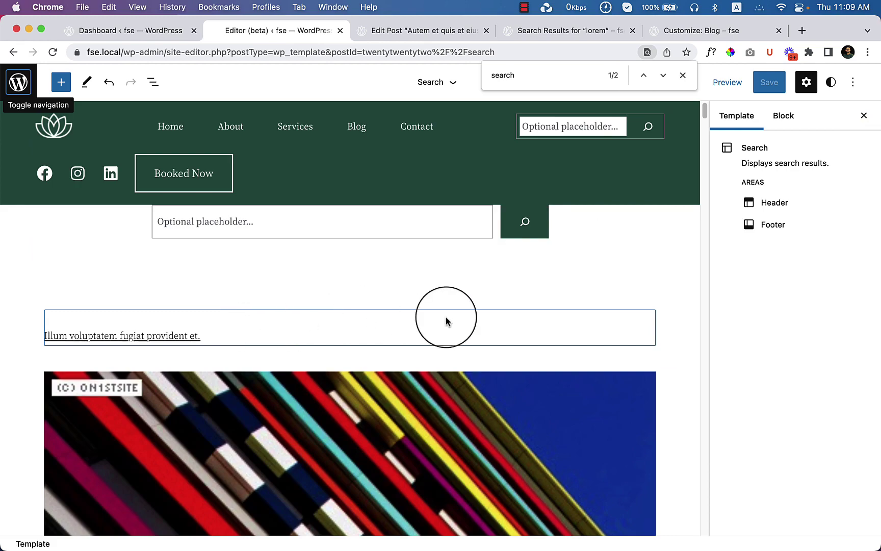
{"action": "scroll", "coordinate": [445, 320], "scroll_direction": "down", "scroll_amount": 15}
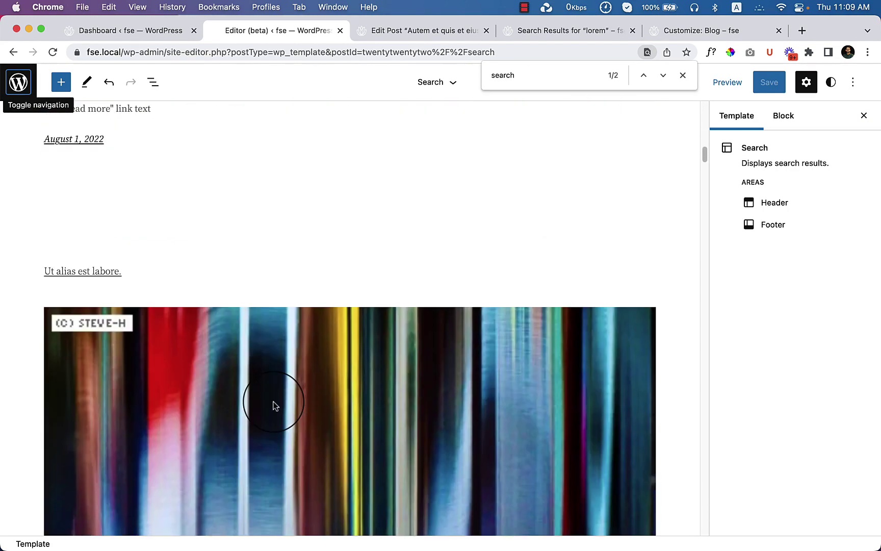
{"action": "scroll", "coordinate": [274, 405], "scroll_direction": "up", "scroll_amount": 15}
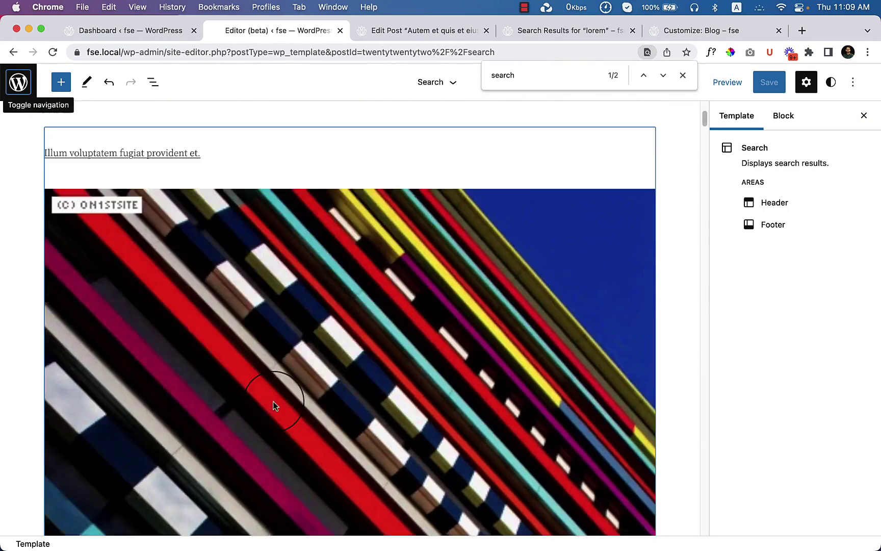
{"action": "scroll", "coordinate": [274, 406], "scroll_direction": "up", "scroll_amount": 5}
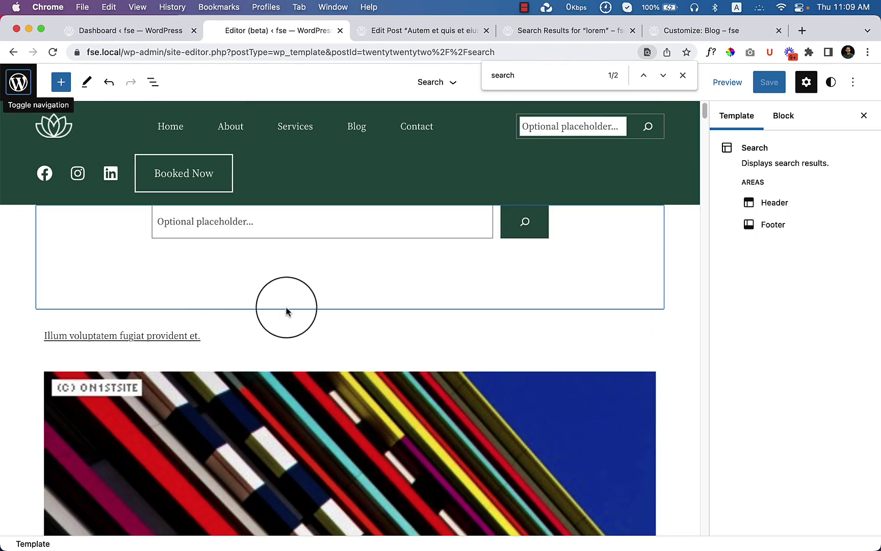
{"action": "left_click", "coordinate": [284, 294]}
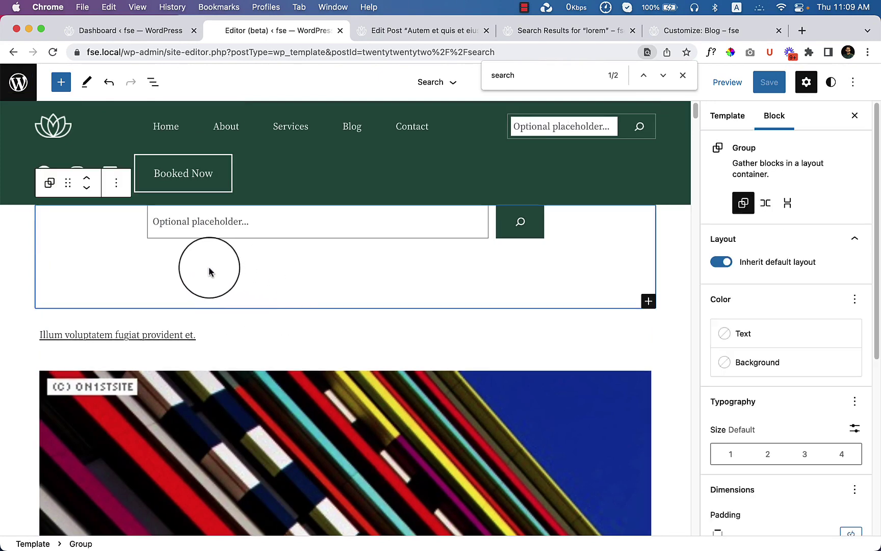
- Clear 'lorem' from the live search field and close the Edit Post tab
{"action": "left_click", "coordinate": [563, 31]}
{"action": "left_click", "coordinate": [283, 186]}
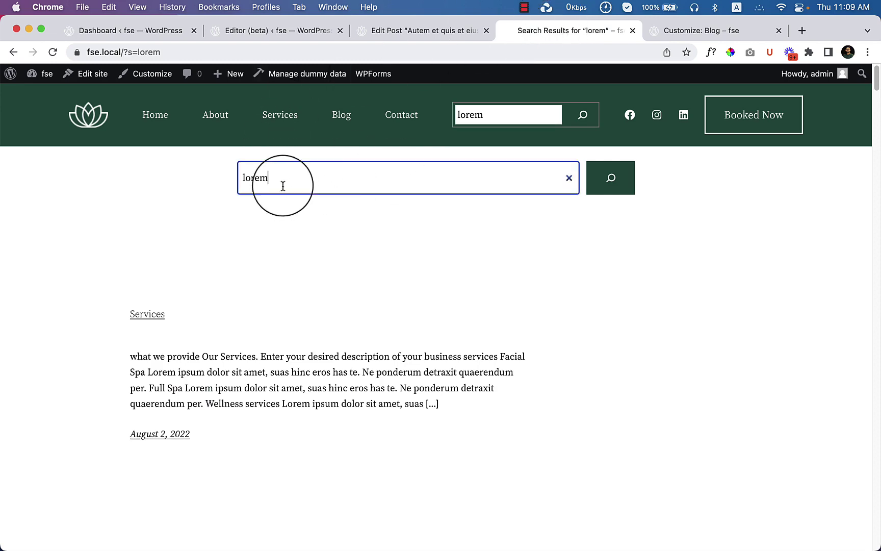
{"action": "left_click", "coordinate": [569, 178]}
{"action": "left_click", "coordinate": [411, 209]}
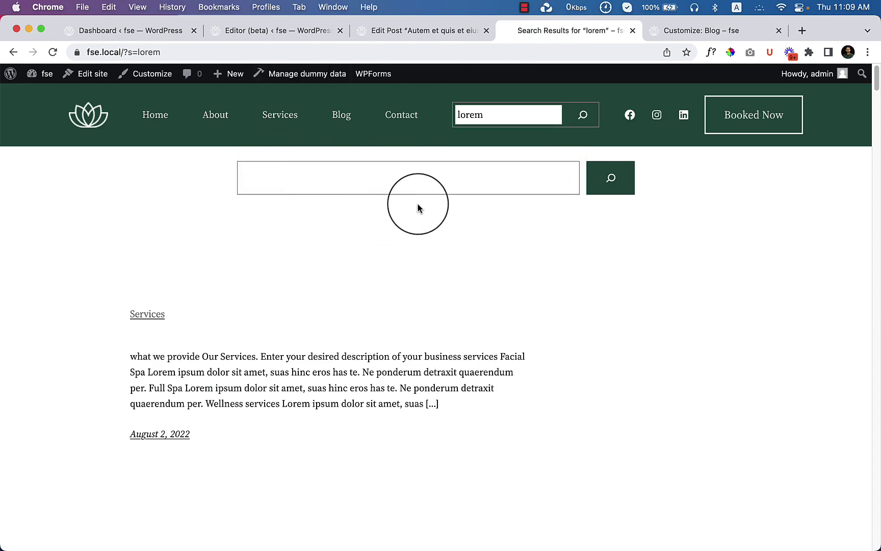
{"action": "left_click", "coordinate": [394, 31]}
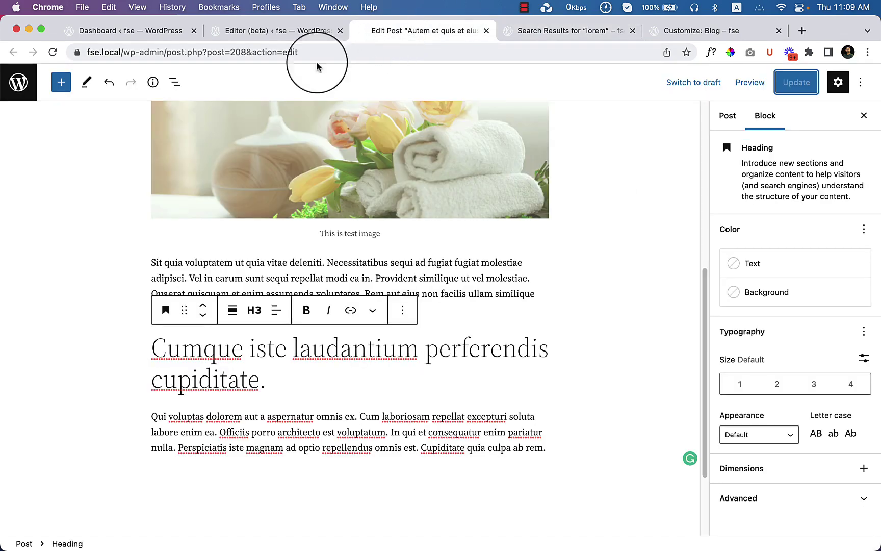
{"action": "left_click", "coordinate": [486, 31]}
{"action": "left_click", "coordinate": [312, 31]}
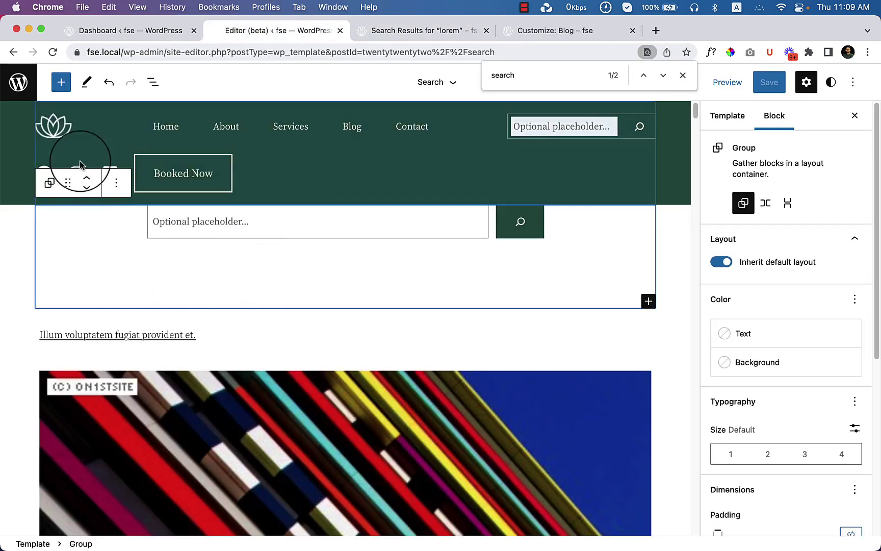
- Select the Search template's search Group through the List View
{"action": "left_click", "coordinate": [153, 82]}
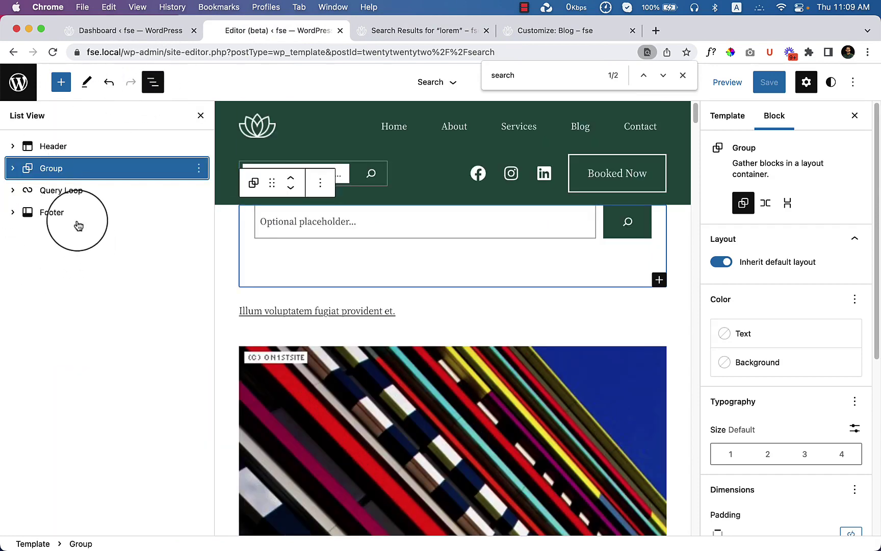
{"action": "left_click", "coordinate": [13, 168]}
{"action": "left_click", "coordinate": [79, 192]}
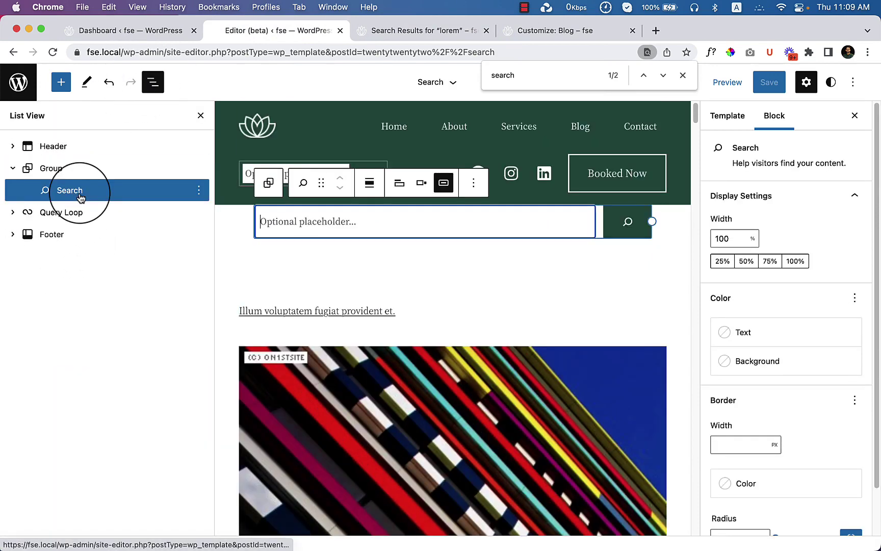
{"action": "left_click", "coordinate": [323, 275]}
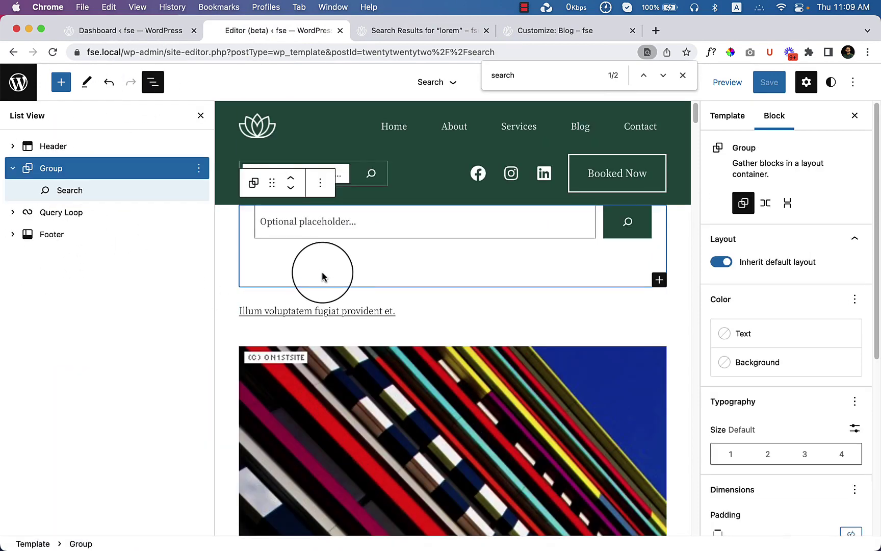
{"action": "left_click", "coordinate": [716, 262]}
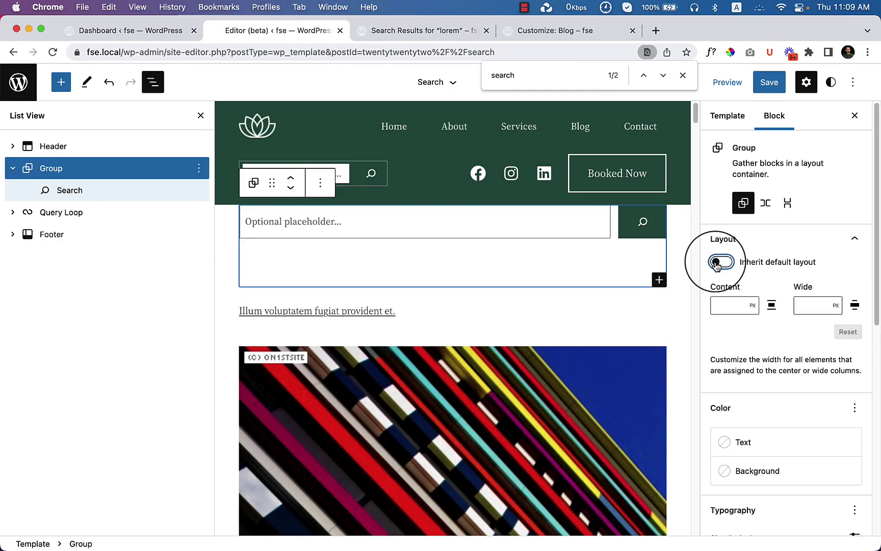
{"action": "left_click", "coordinate": [716, 262]}
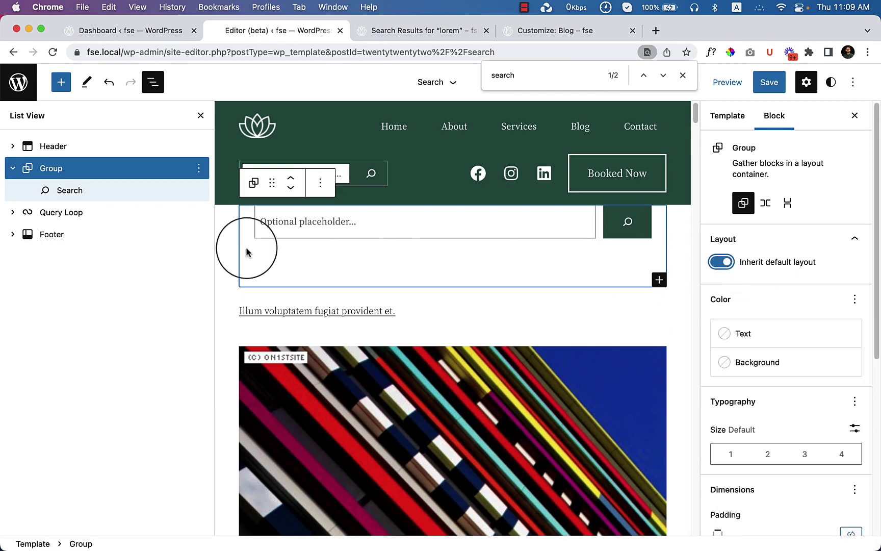
{"action": "scroll", "coordinate": [836, 408], "scroll_direction": "down", "scroll_amount": 6}
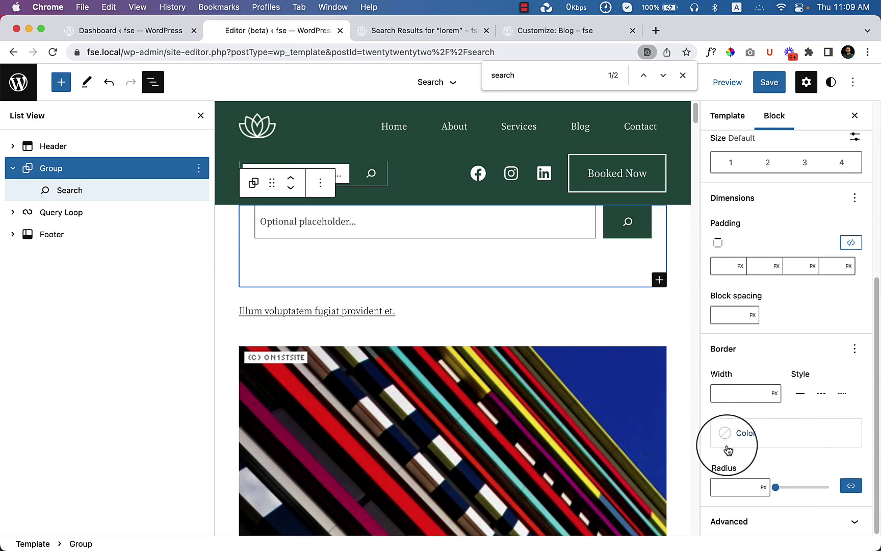
- Set the search Group's padding to 30 px top and bottom
{"action": "left_click", "coordinate": [850, 243]}
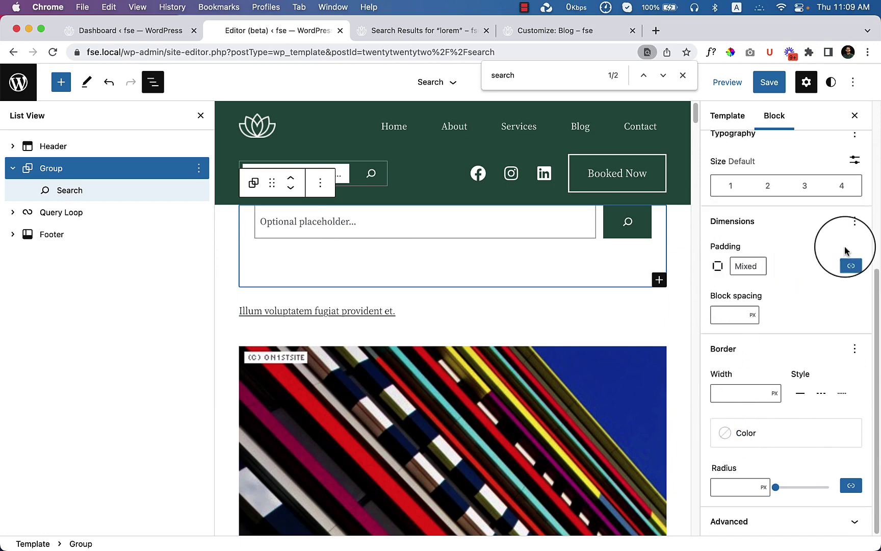
{"action": "left_click", "coordinate": [746, 266]}
{"action": "type", "text": "0"}
{"action": "left_click", "coordinate": [775, 315]}
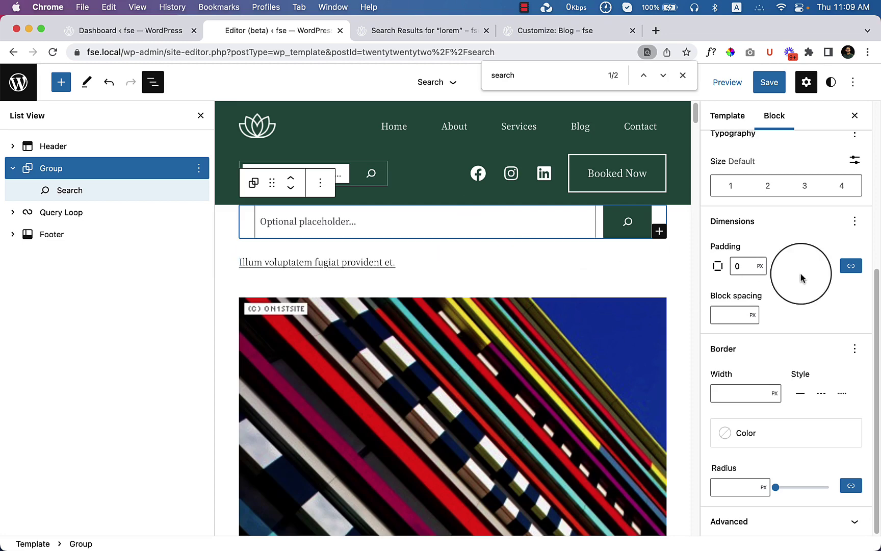
{"action": "left_click", "coordinate": [850, 266]}
{"action": "left_click", "coordinate": [719, 289]}
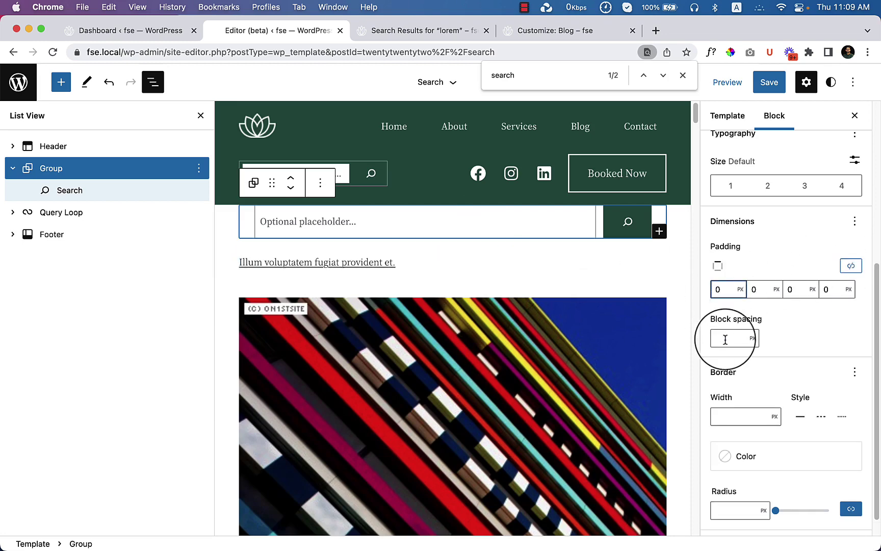
{"action": "type", "text": "3"}
{"action": "left_click", "coordinate": [806, 324]}
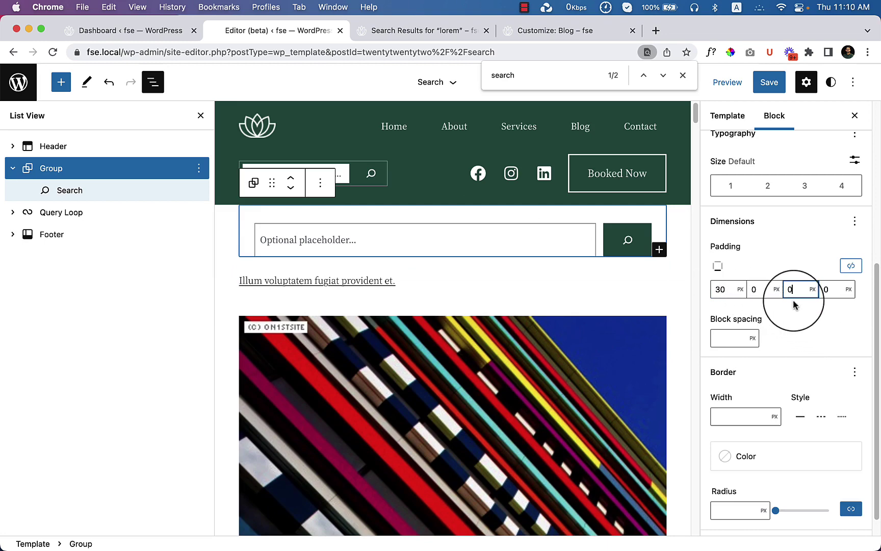
{"action": "type", "text": "3"}
{"action": "left_click", "coordinate": [806, 327]}
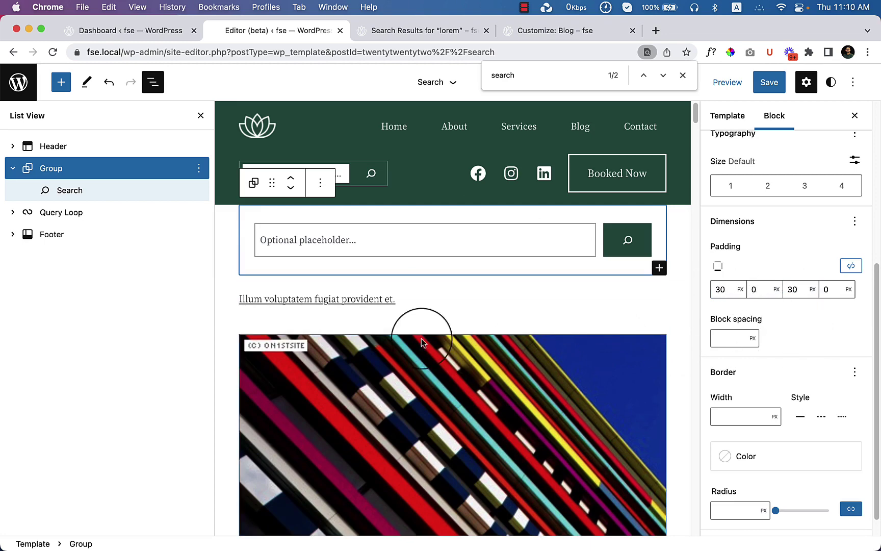
- Remove the Query Loop block and save the Search template
{"action": "left_click", "coordinate": [143, 77]}
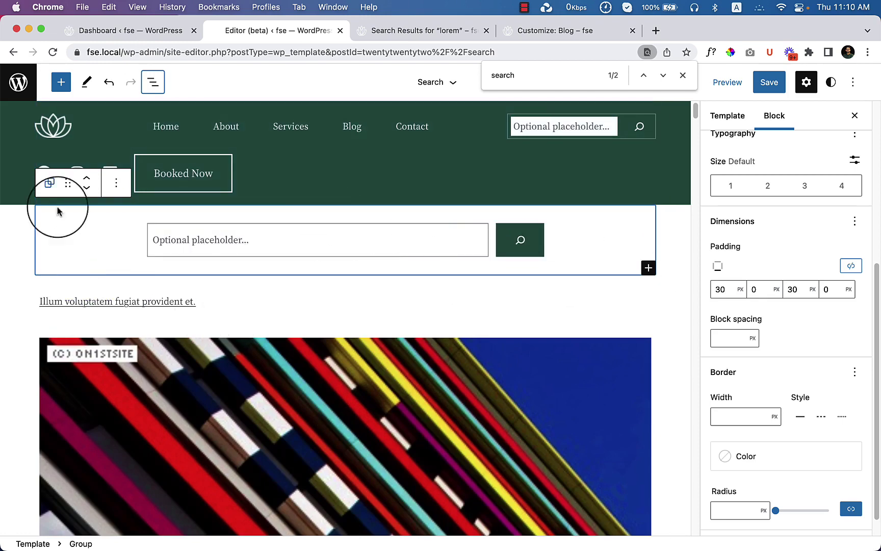
{"action": "left_click", "coordinate": [153, 82]}
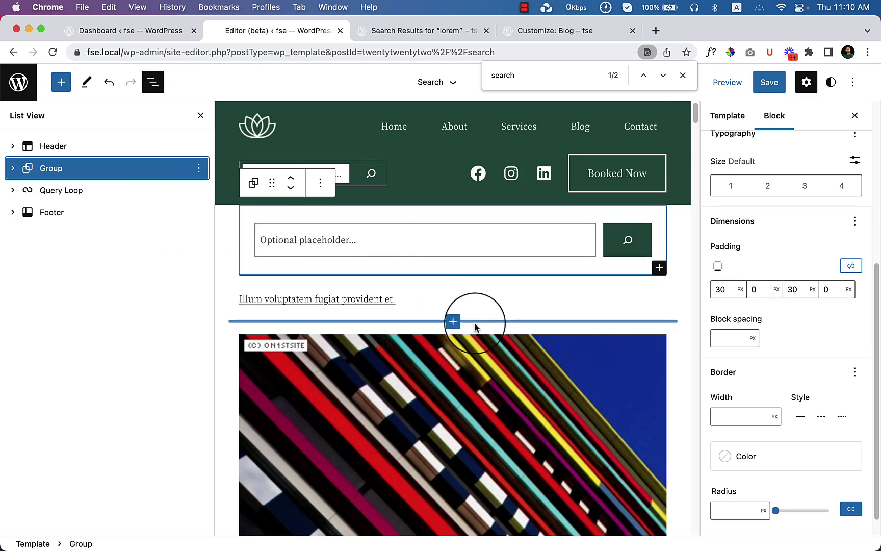
{"action": "left_click", "coordinate": [90, 196]}
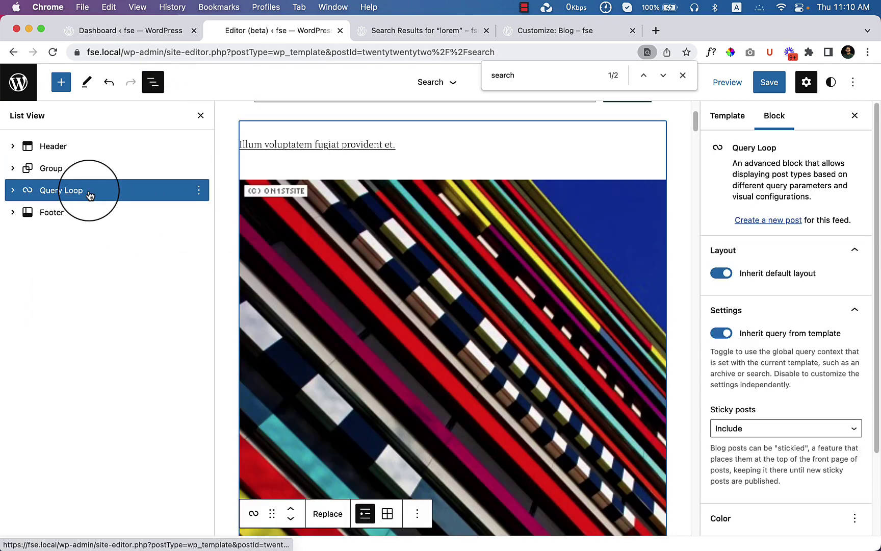
{"action": "left_click", "coordinate": [199, 191]}
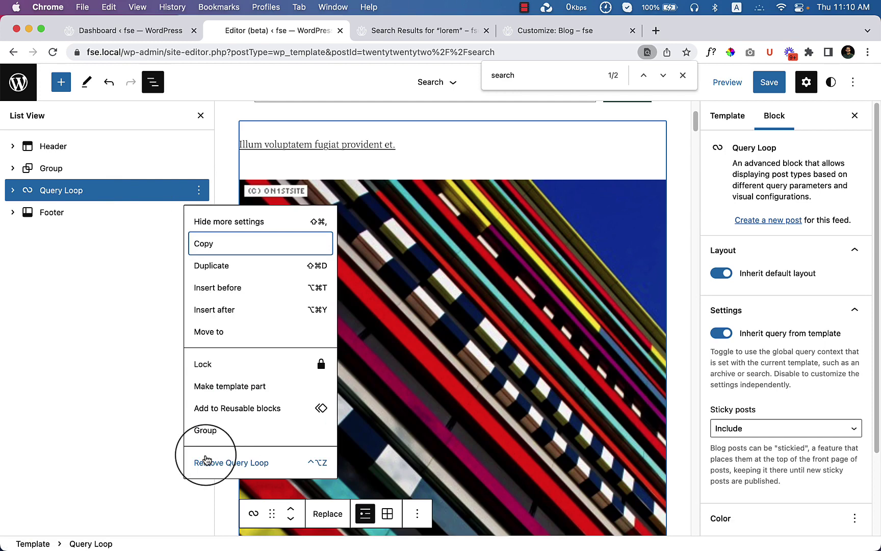
{"action": "left_click", "coordinate": [206, 459]}
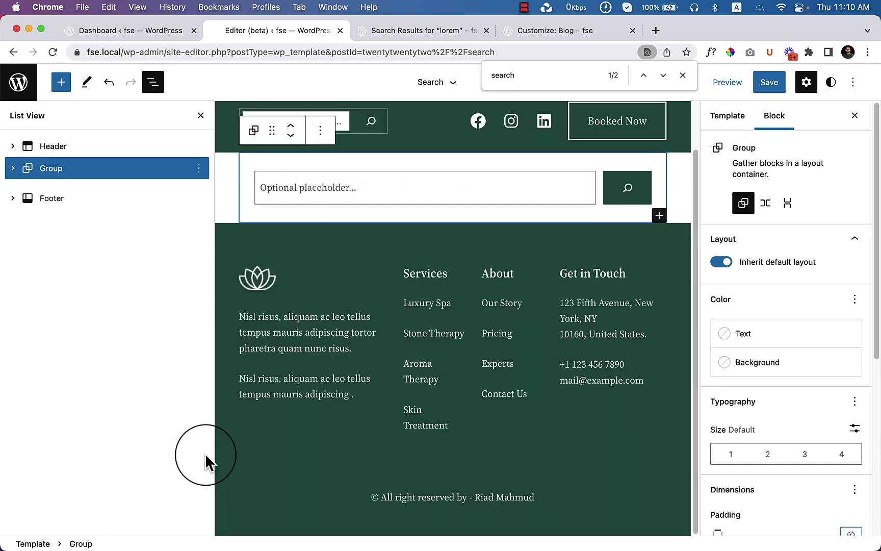
{"action": "left_click", "coordinate": [769, 82]}
{"action": "left_click", "coordinate": [765, 139]}
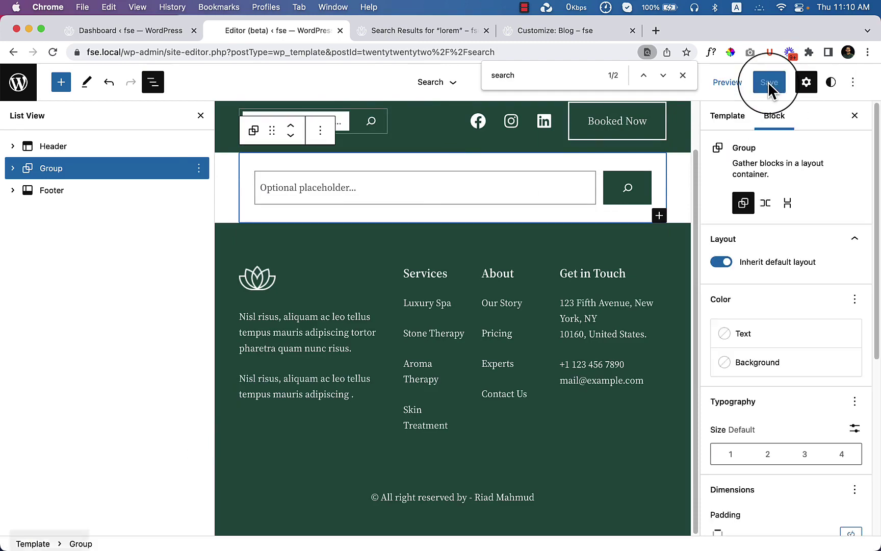
- View the live search results page in its browser tab
{"action": "left_click", "coordinate": [376, 31]}
{"action": "scroll", "coordinate": [415, 446], "scroll_direction": "down", "scroll_amount": 15}
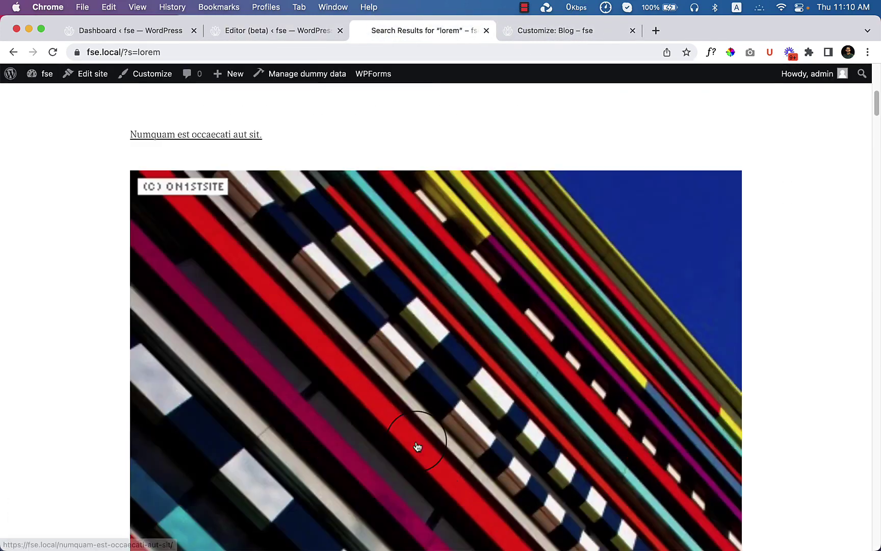
{"action": "scroll", "coordinate": [416, 445], "scroll_direction": "up", "scroll_amount": 10}
{"action": "scroll", "coordinate": [388, 452], "scroll_direction": "up", "scroll_amount": 3}
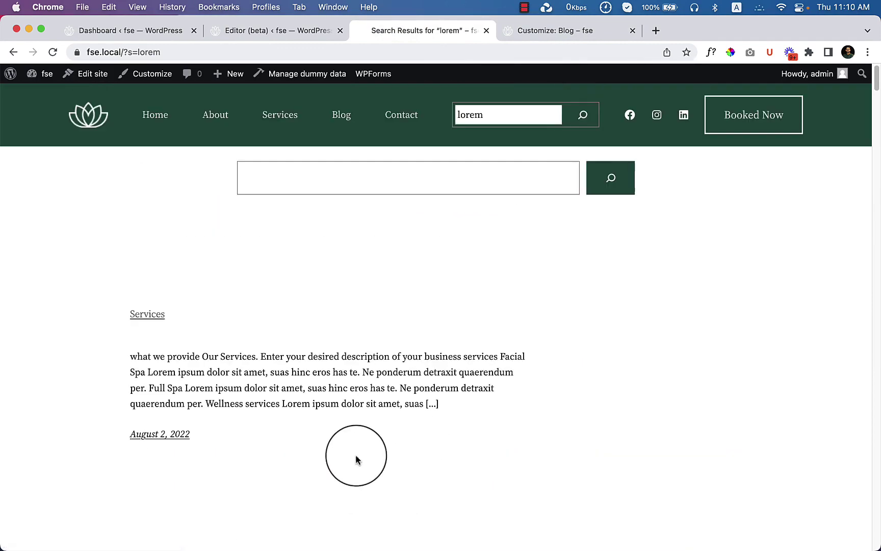
- Open the Blog page in a new tab, browse its layout, then return to the editor
{"action": "right_click", "coordinate": [346, 117]}
{"action": "left_click", "coordinate": [378, 122]}
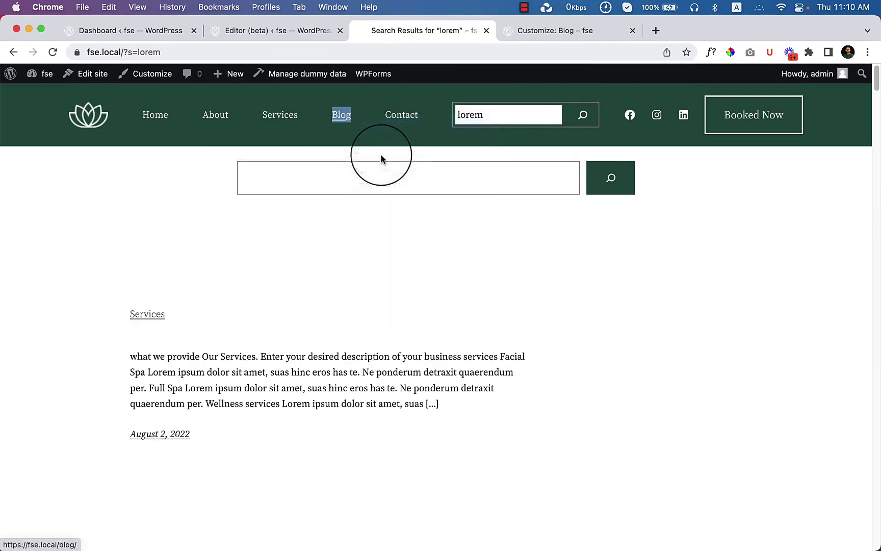
{"action": "left_click", "coordinate": [542, 31]}
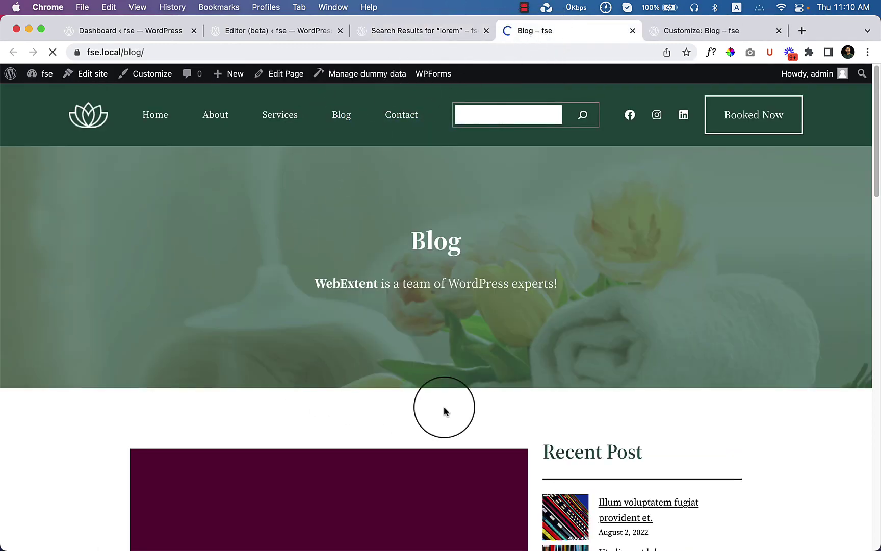
{"action": "scroll", "coordinate": [444, 411], "scroll_direction": "down", "scroll_amount": 20}
{"action": "scroll", "coordinate": [441, 405], "scroll_direction": "down", "scroll_amount": 5}
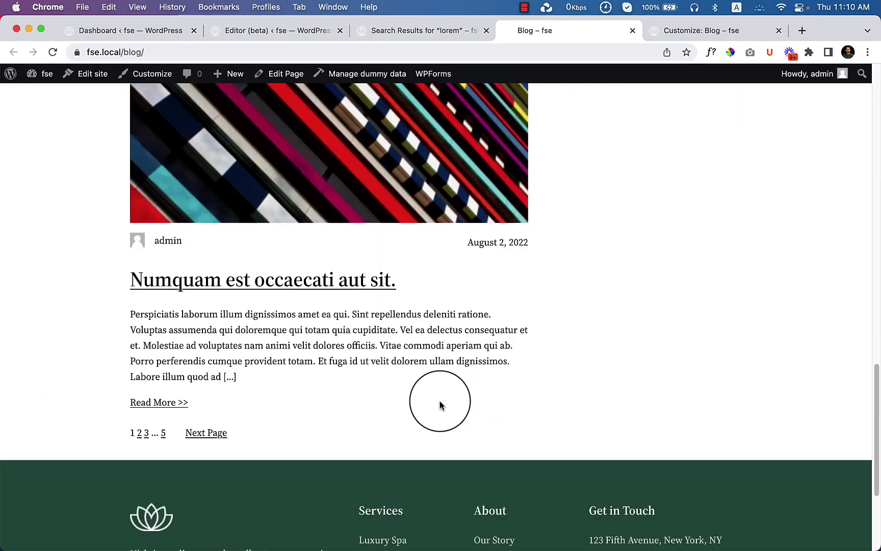
{"action": "scroll", "coordinate": [441, 406], "scroll_direction": "up", "scroll_amount": 15}
{"action": "scroll", "coordinate": [441, 404], "scroll_direction": "up", "scroll_amount": 6}
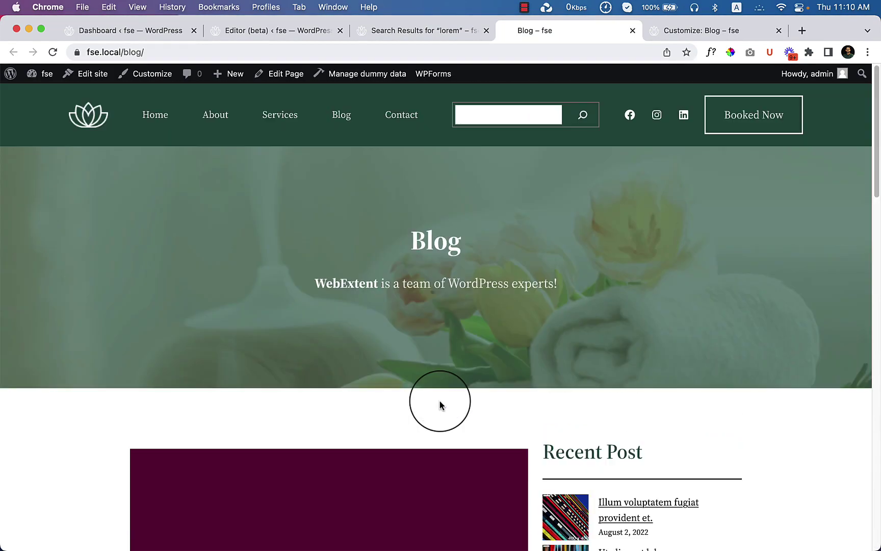
{"action": "scroll", "coordinate": [441, 405], "scroll_direction": "down", "scroll_amount": 6}
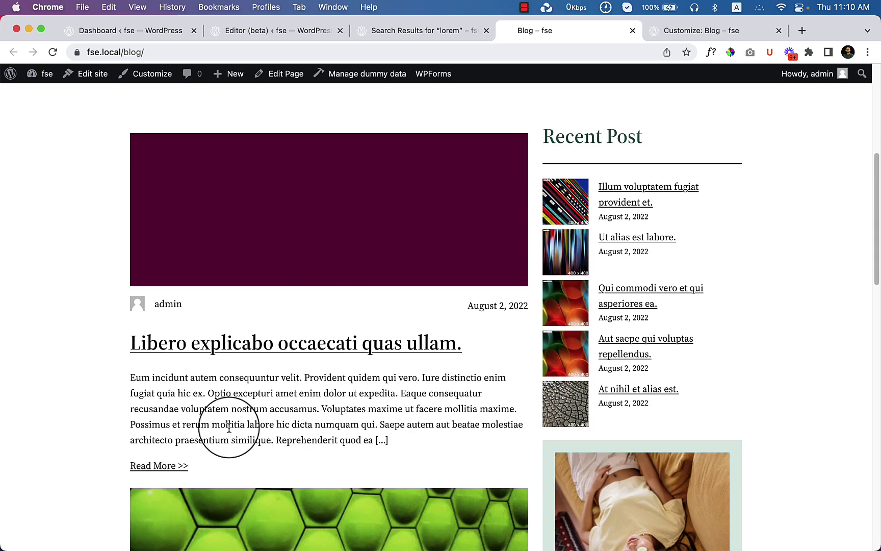
{"action": "scroll", "coordinate": [333, 350], "scroll_direction": "down", "scroll_amount": 4}
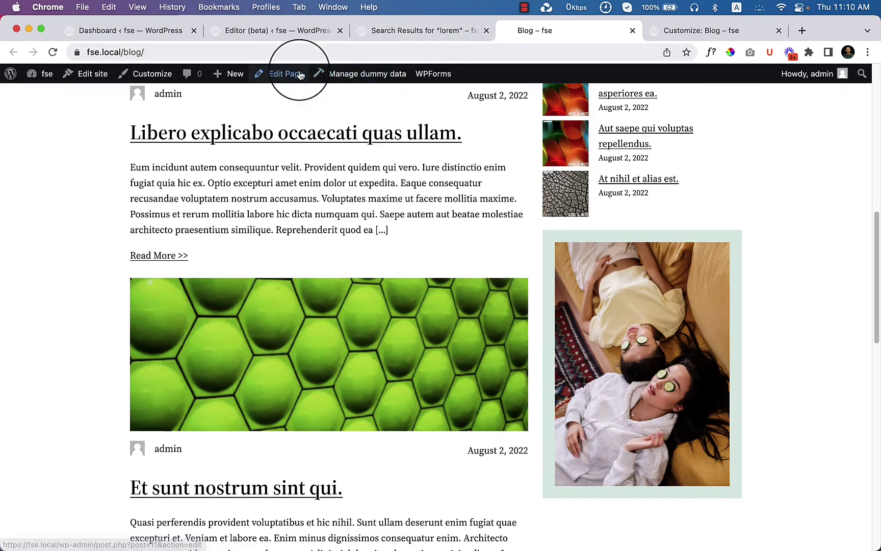
{"action": "left_click", "coordinate": [278, 31]}
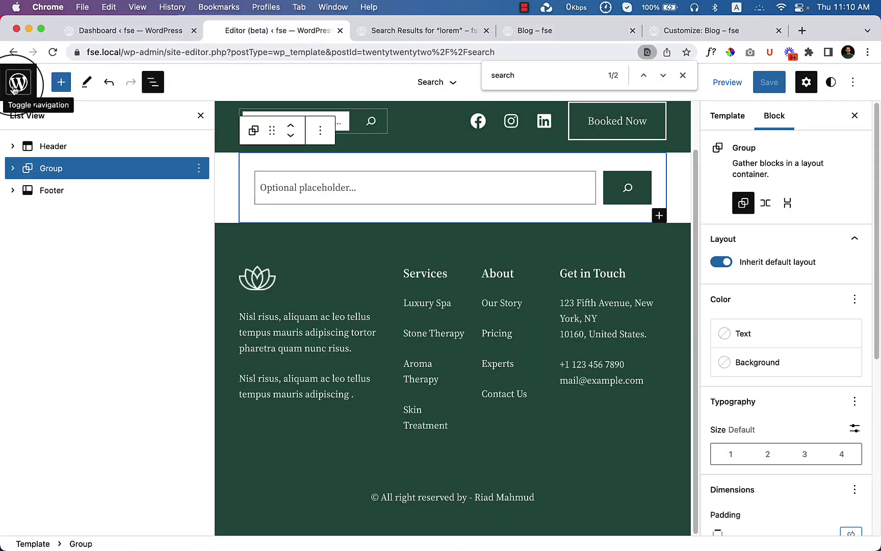
- Open the Home template from the site editor's Templates list
{"action": "left_click", "coordinate": [15, 88]}
{"action": "left_click", "coordinate": [15, 88]}
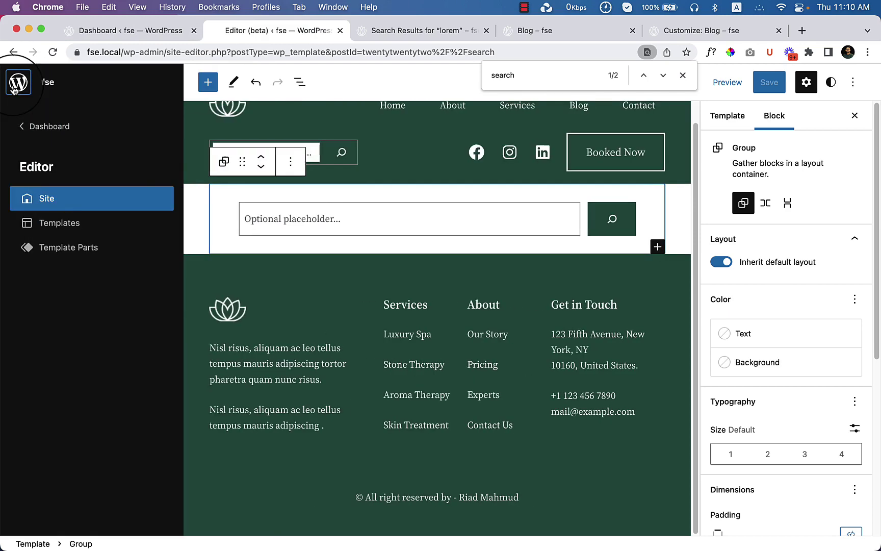
{"action": "left_click", "coordinate": [49, 220]}
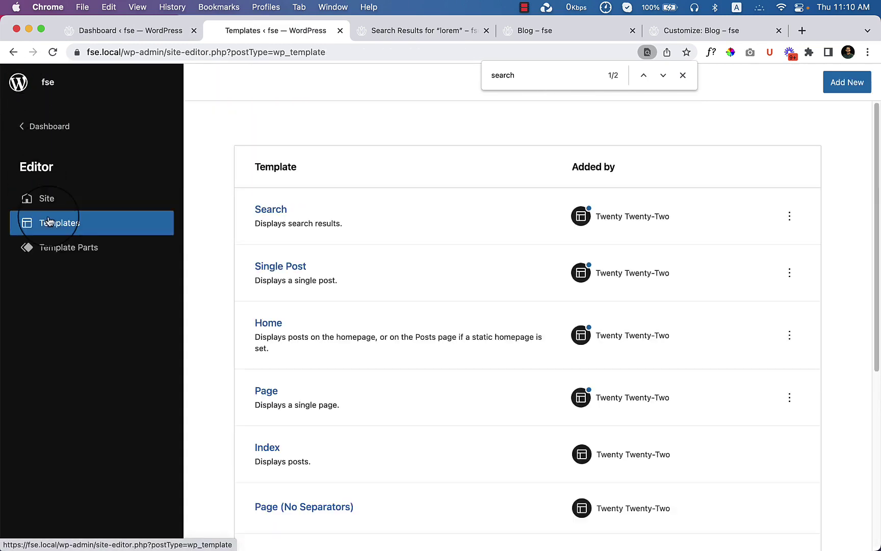
{"action": "left_click", "coordinate": [267, 324]}
{"action": "scroll", "coordinate": [327, 303], "scroll_direction": "down", "scroll_amount": 3}
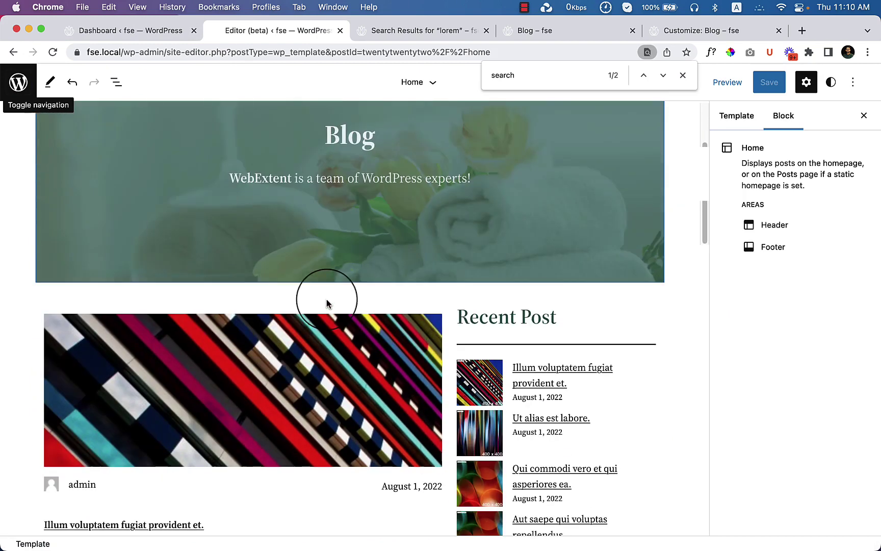
- Close the find bar, zoom Chrome to 90%, and select the Group holding posts and sidebar
{"action": "left_click", "coordinate": [683, 75]}
{"action": "left_click", "coordinate": [868, 52]}
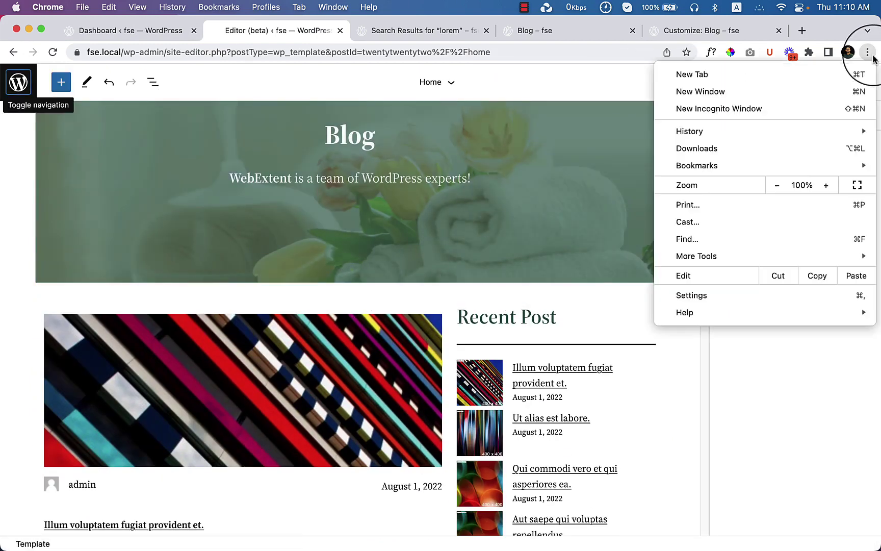
{"action": "left_click", "coordinate": [774, 185]}
{"action": "left_click", "coordinate": [87, 262]}
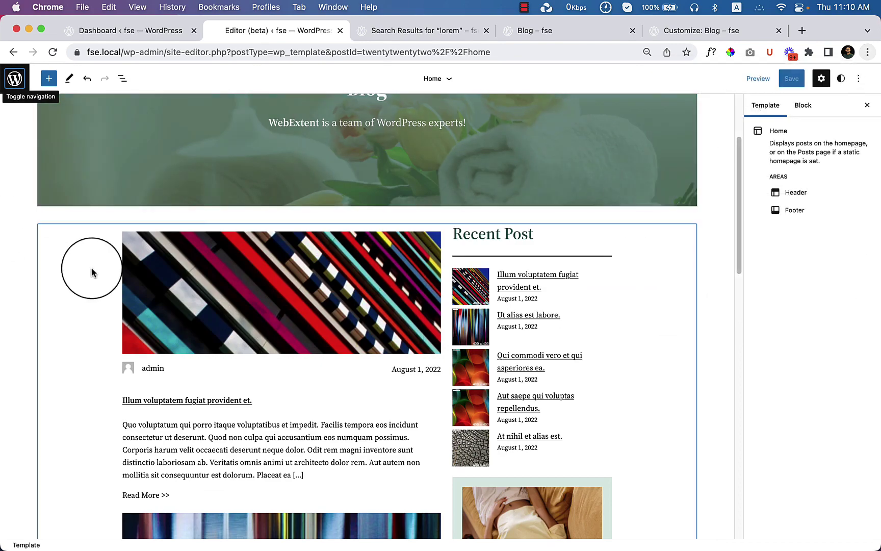
{"action": "left_click", "coordinate": [156, 289]}
{"action": "left_click", "coordinate": [100, 276]}
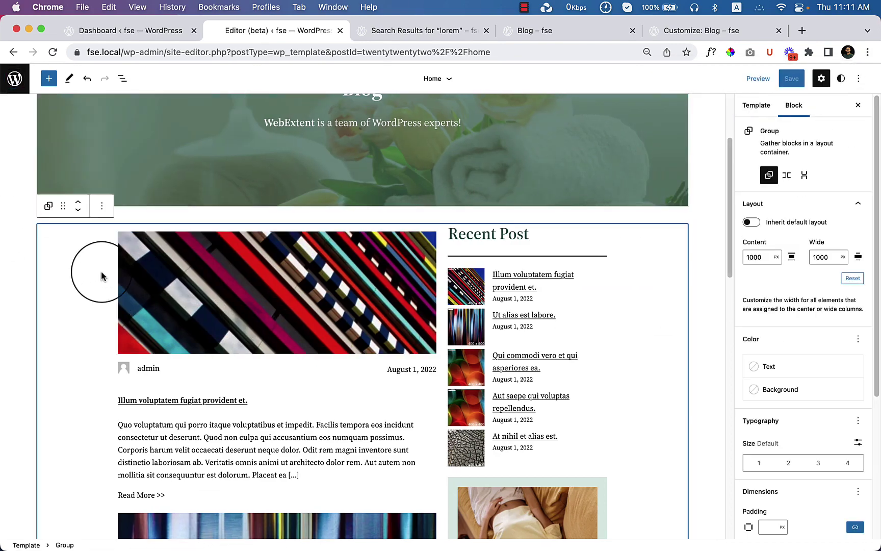
{"action": "scroll", "coordinate": [398, 334], "scroll_direction": "down", "scroll_amount": 7}
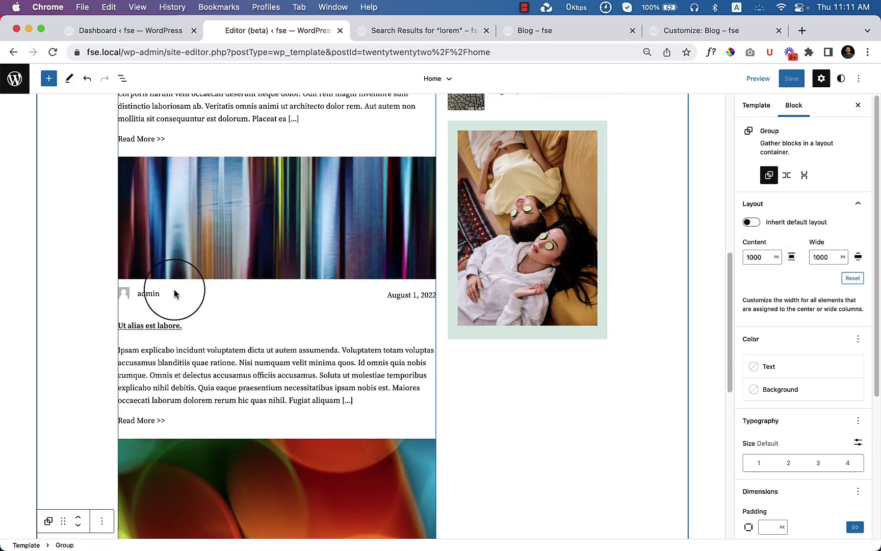
{"action": "scroll", "coordinate": [174, 293], "scroll_direction": "up", "scroll_amount": 6}
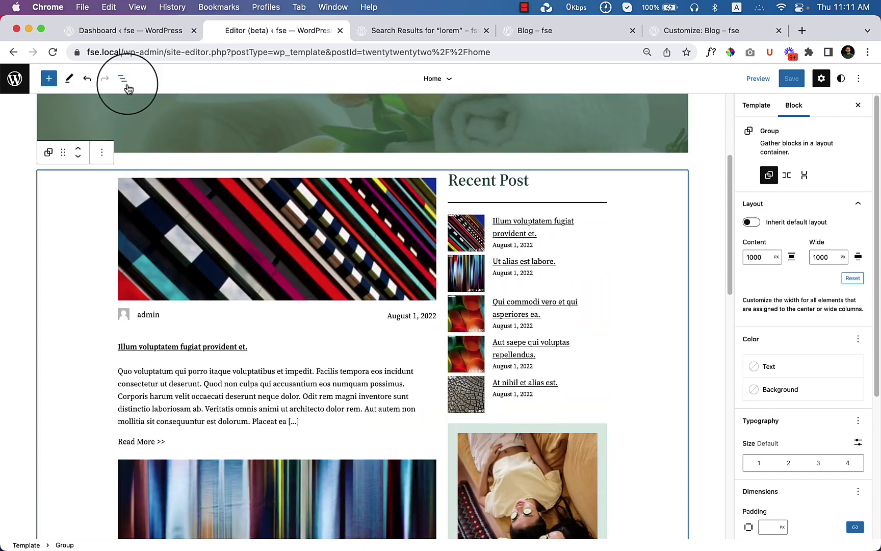
- Copy the Query Loop from Group > Columns > Column in the Home template's List View
{"action": "left_click", "coordinate": [122, 79]}
{"action": "left_click", "coordinate": [10, 183]}
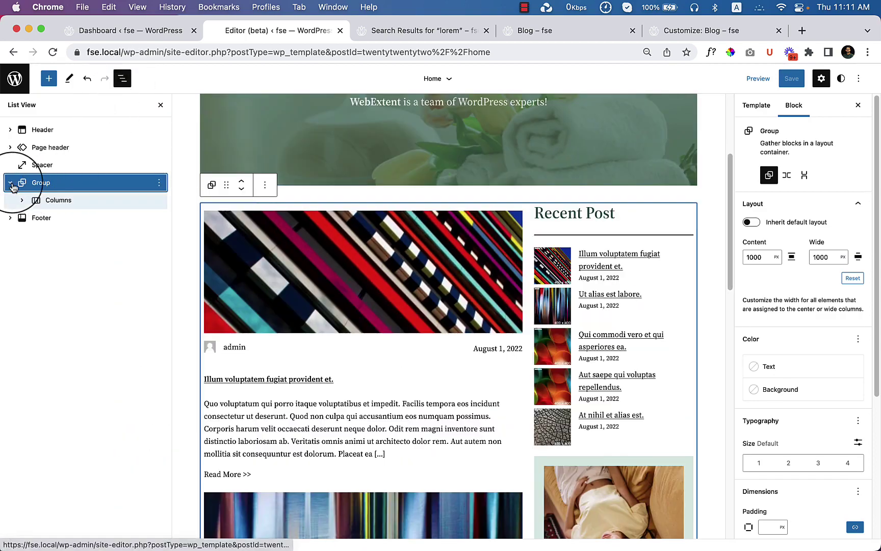
{"action": "left_click", "coordinate": [22, 200]}
{"action": "left_click", "coordinate": [36, 218]}
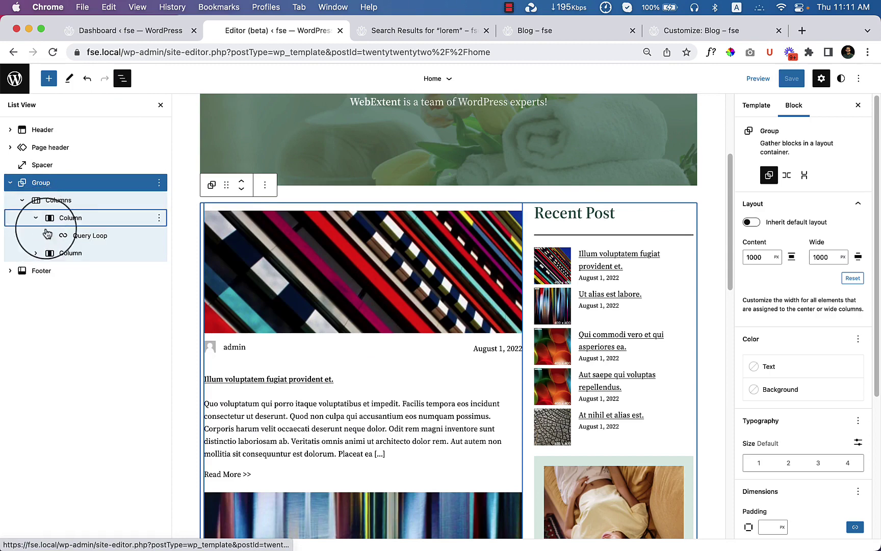
{"action": "left_click", "coordinate": [88, 235]}
{"action": "left_click", "coordinate": [159, 235]}
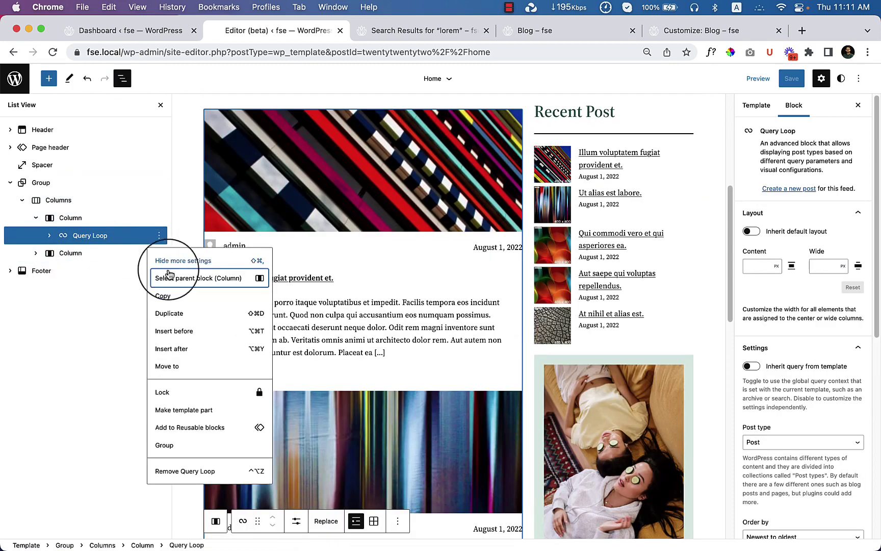
{"action": "left_click", "coordinate": [172, 301]}
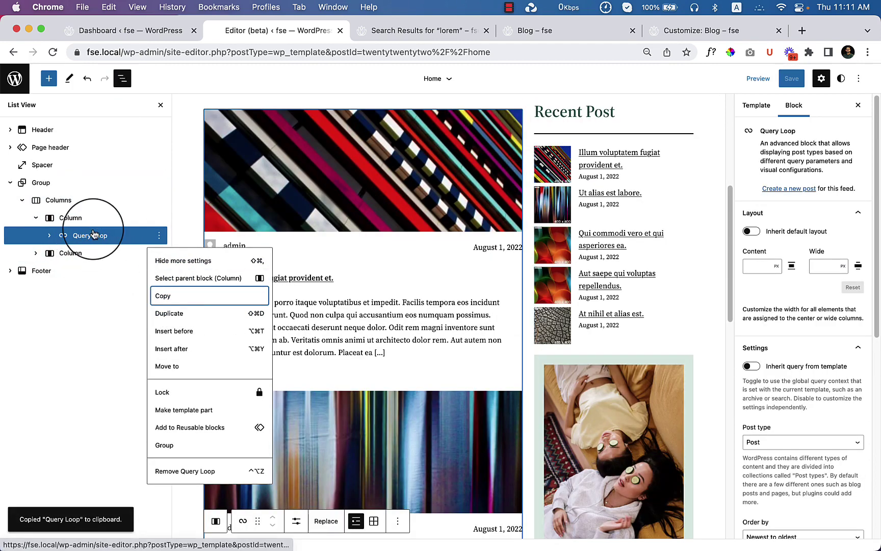
{"action": "left_click", "coordinate": [387, 32]}
{"action": "left_click", "coordinate": [235, 34]}
- Reopen the Search template and expand its search-form Group in List View
{"action": "left_click", "coordinate": [23, 75]}
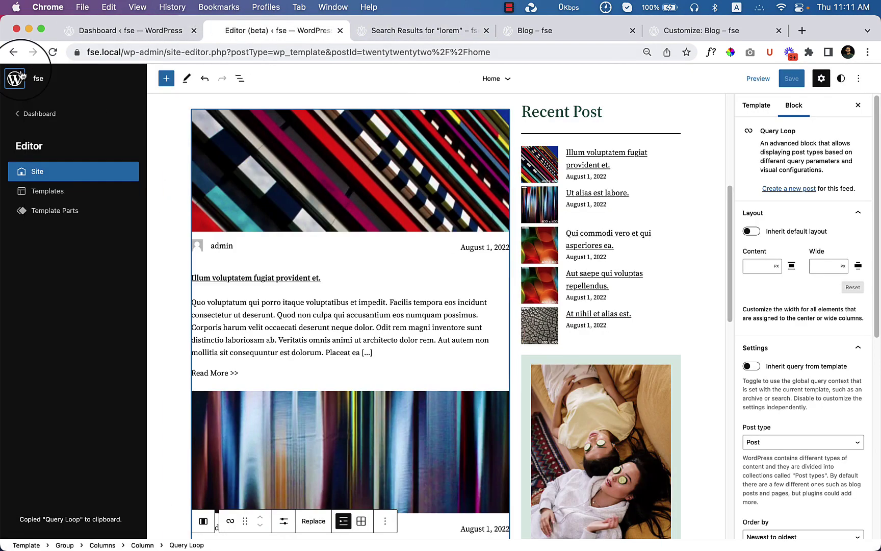
{"action": "left_click", "coordinate": [50, 196]}
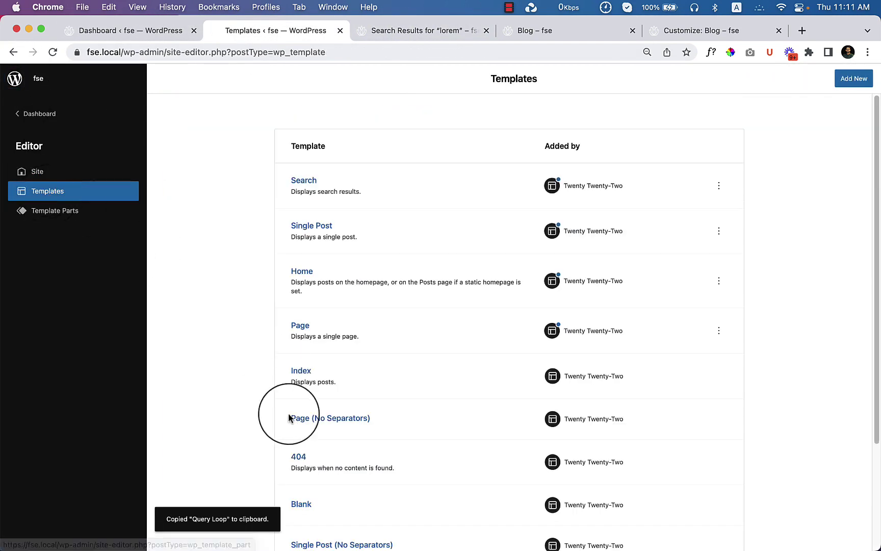
{"action": "scroll", "coordinate": [318, 407], "scroll_direction": "down", "scroll_amount": 5}
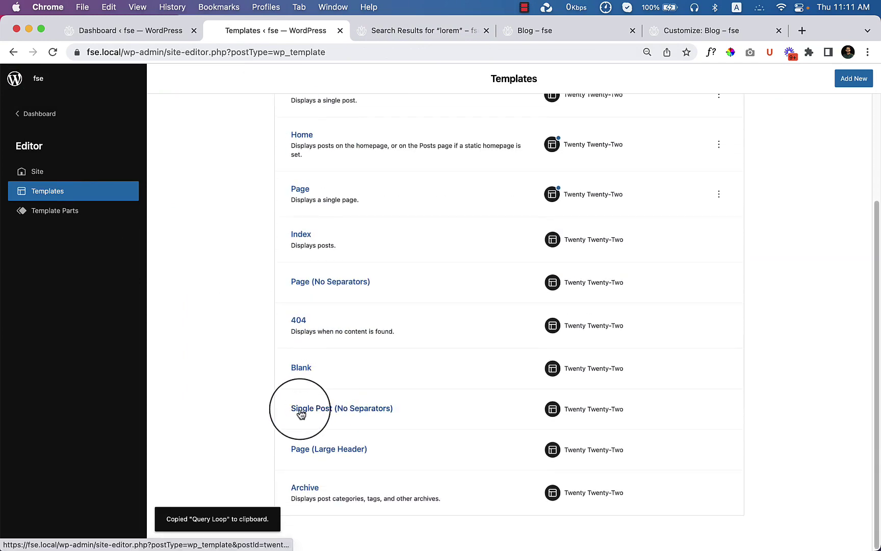
{"action": "scroll", "coordinate": [293, 234], "scroll_direction": "up", "scroll_amount": 5}
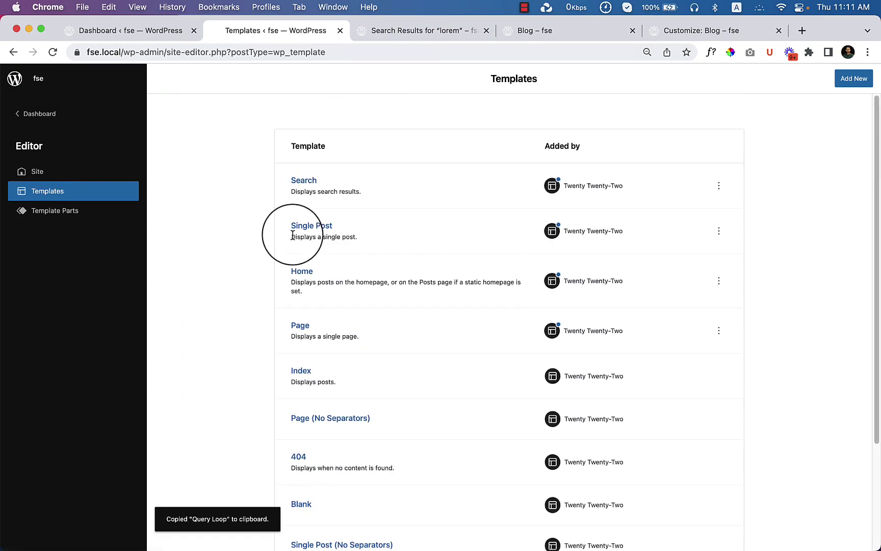
{"action": "left_click", "coordinate": [300, 181]}
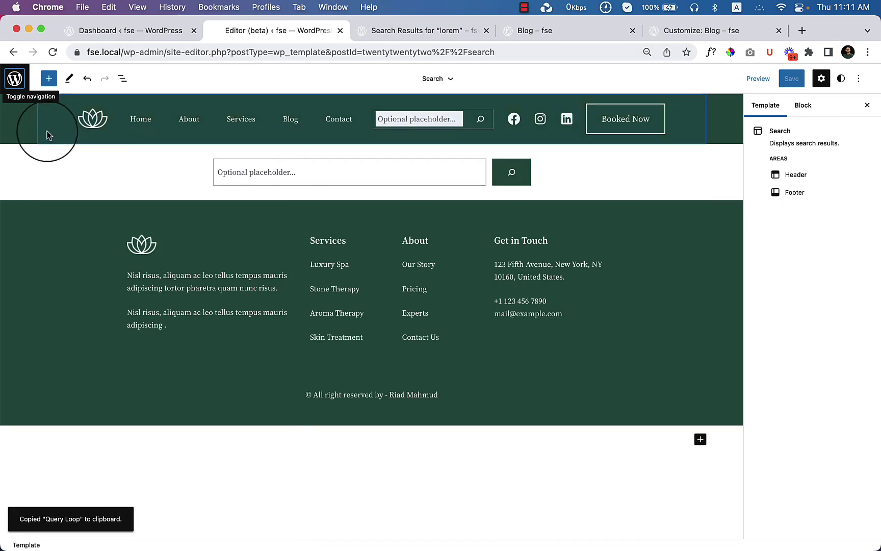
{"action": "left_click", "coordinate": [125, 82]}
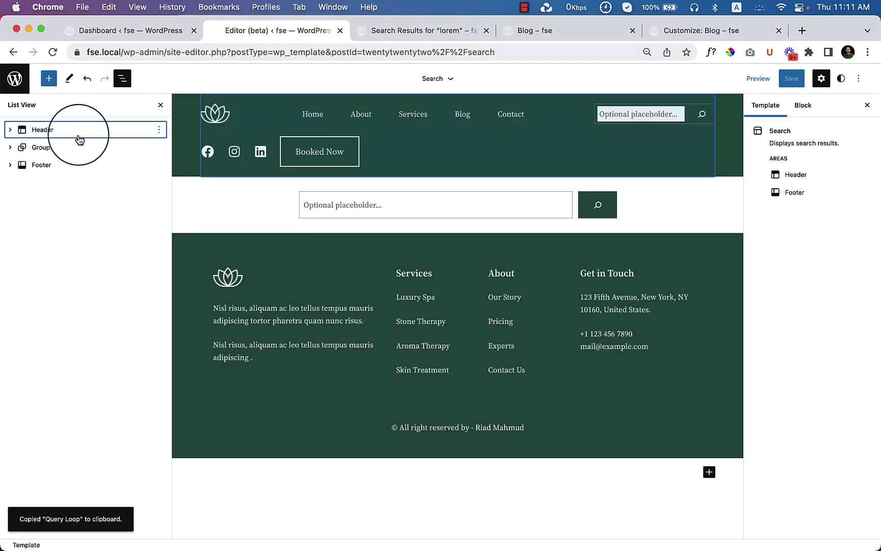
{"action": "left_click", "coordinate": [45, 148]}
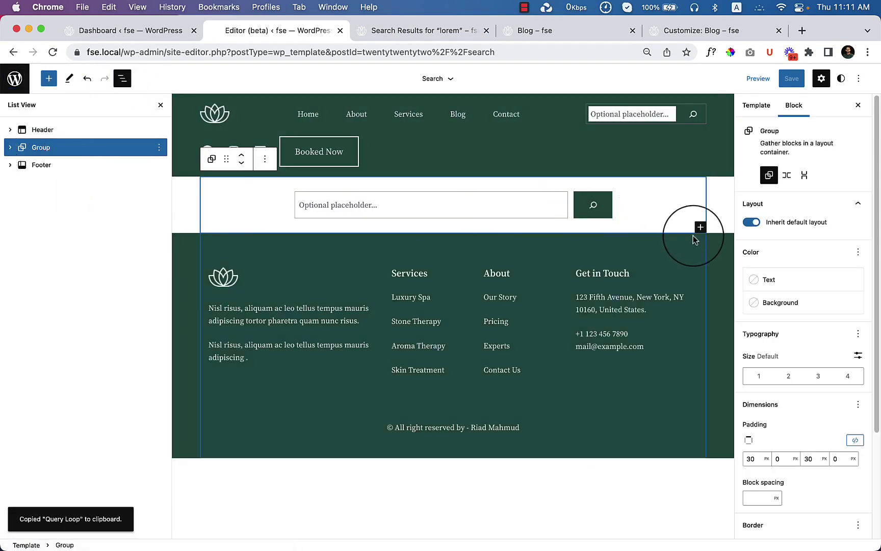
{"action": "left_click", "coordinate": [10, 147]}
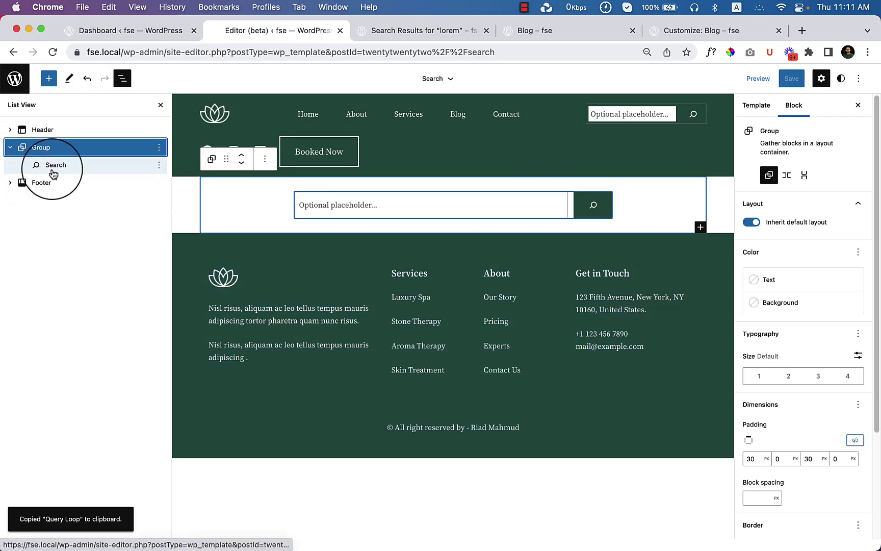
- Add a test paragraph below the search form, then remove it
{"action": "left_click", "coordinate": [703, 227]}
{"action": "left_click", "coordinate": [723, 312]}
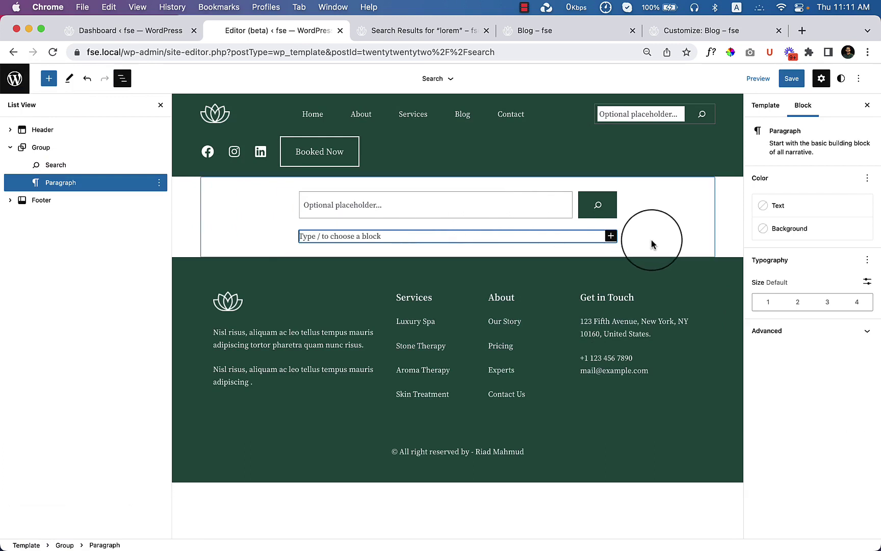
{"action": "left_click", "coordinate": [159, 182]}
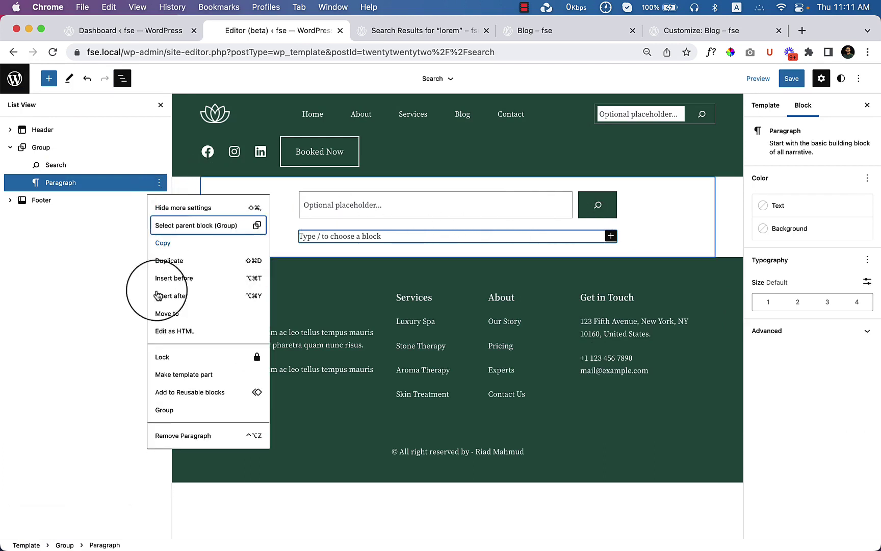
{"action": "left_click", "coordinate": [177, 431]}
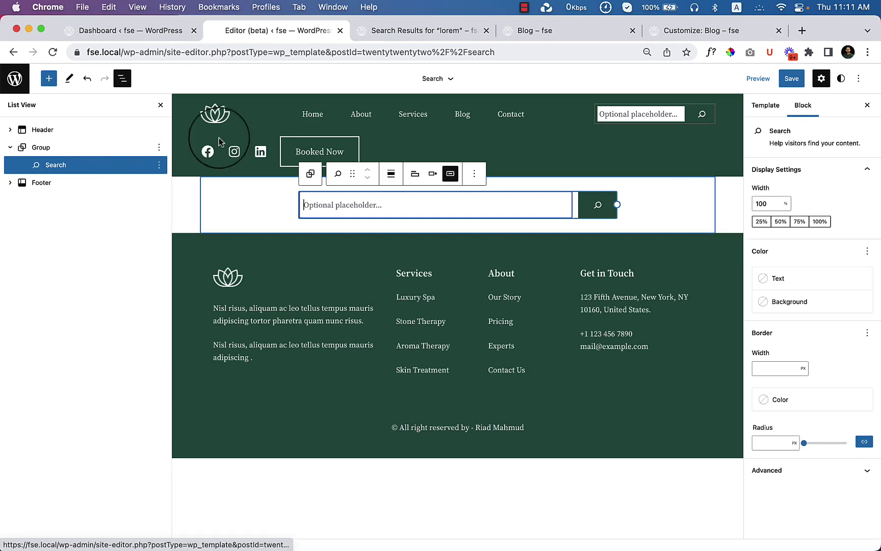
- Insert a Group block, found by searching 'grou', below the search form
{"action": "left_click", "coordinate": [38, 148]}
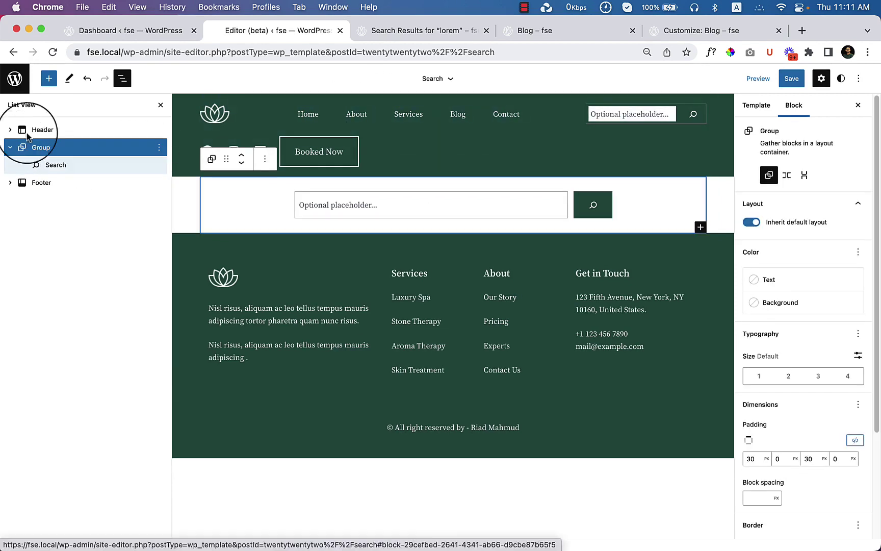
{"action": "left_click", "coordinate": [49, 78]}
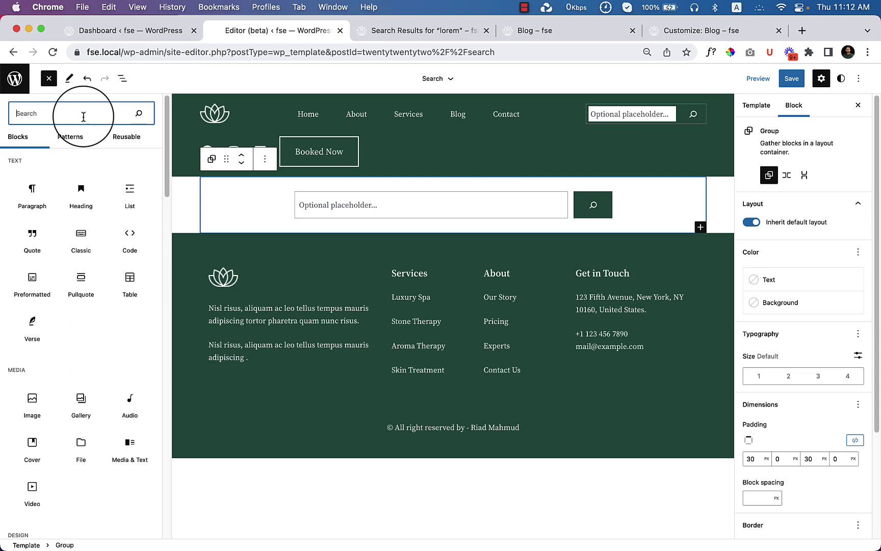
{"action": "type", "text": "grou"}
{"action": "left_click_drag", "start_coordinate": [34, 168], "coordinate": [208, 236]}
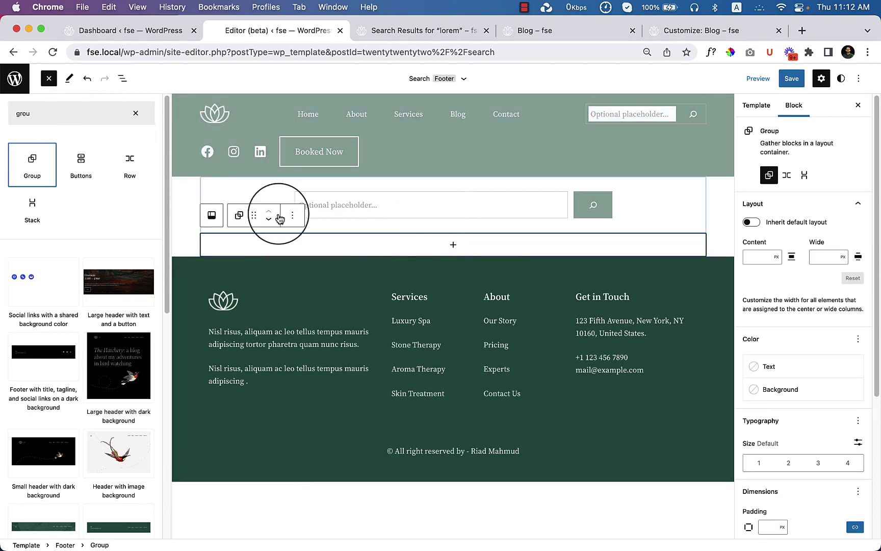
{"action": "left_click", "coordinate": [123, 78]}
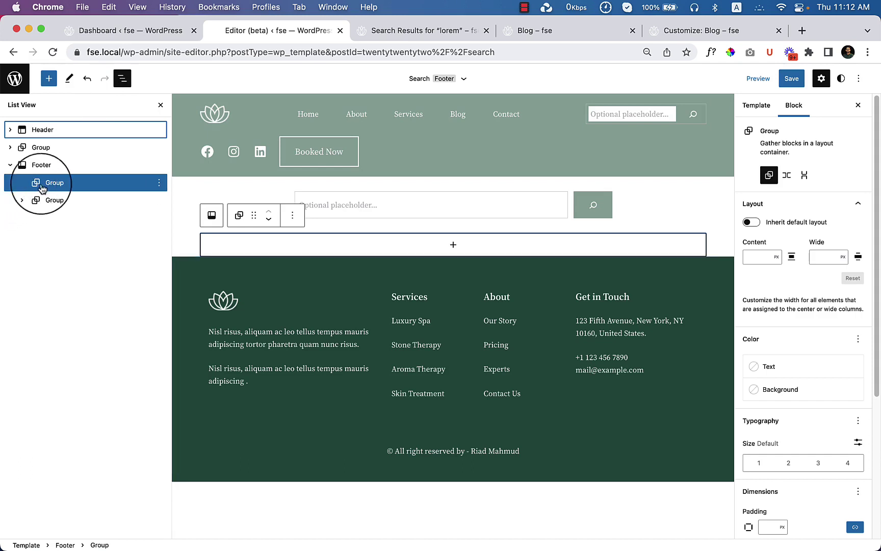
- Move the empty Group out of the Footer to top level and add a paragraph inside it
{"action": "left_click_drag", "start_coordinate": [42, 188], "coordinate": [16, 164]}
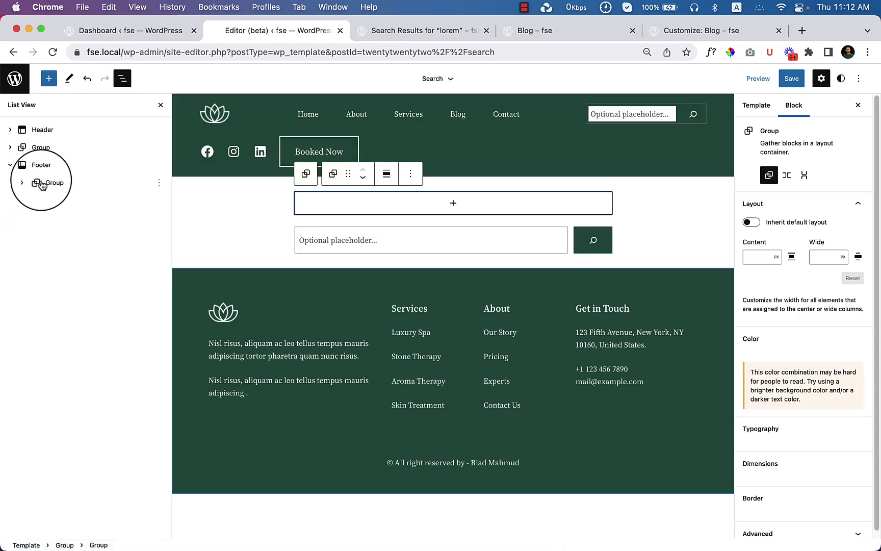
{"action": "left_click", "coordinate": [362, 178]}
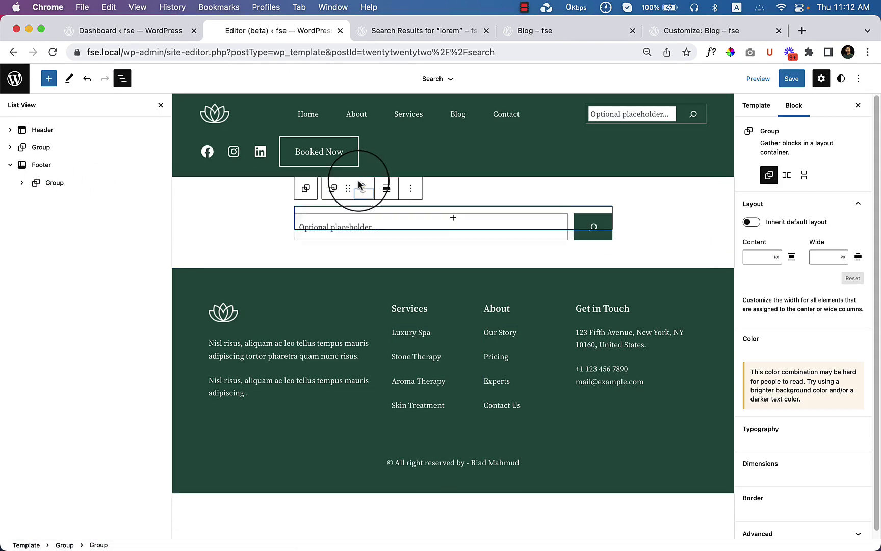
{"action": "left_click", "coordinate": [10, 147]}
{"action": "left_click_drag", "start_coordinate": [48, 182], "coordinate": [31, 190]}
{"action": "left_click", "coordinate": [11, 148]}
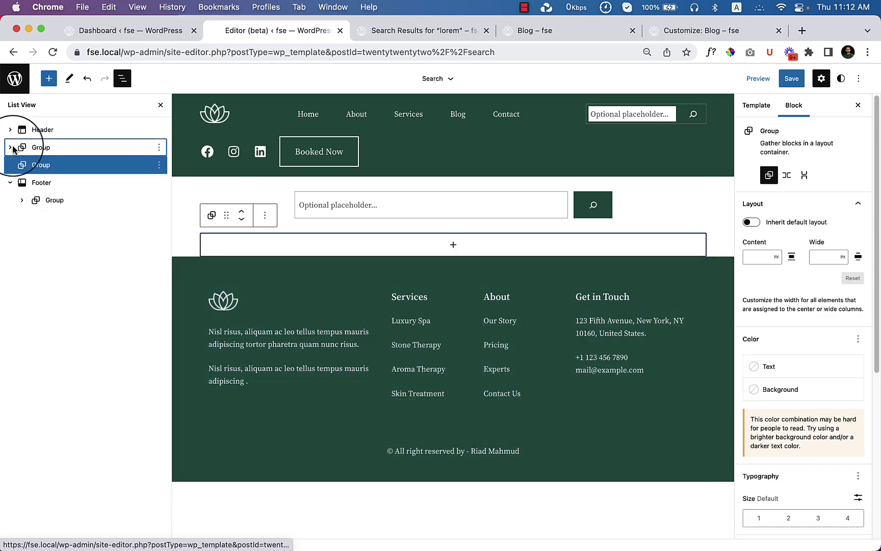
{"action": "left_click", "coordinate": [60, 172]}
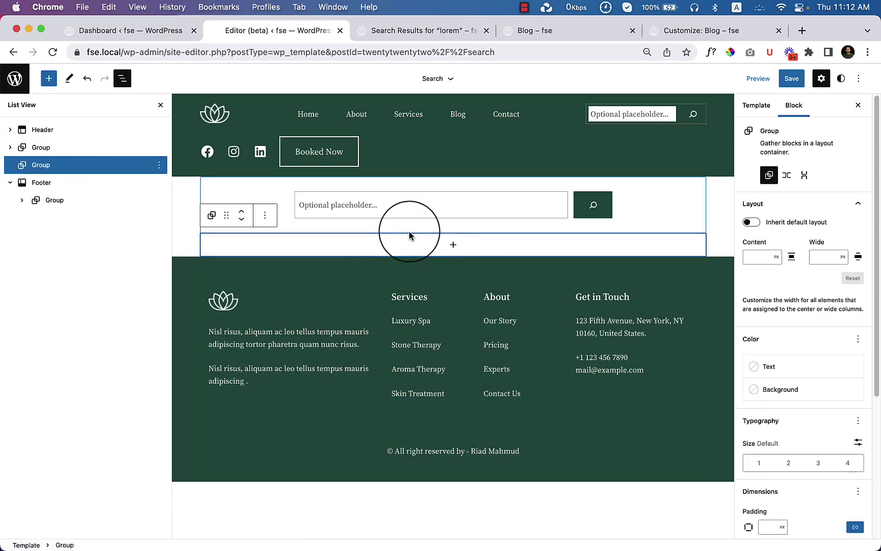
{"action": "left_click", "coordinate": [442, 250]}
{"action": "left_click", "coordinate": [395, 334]}
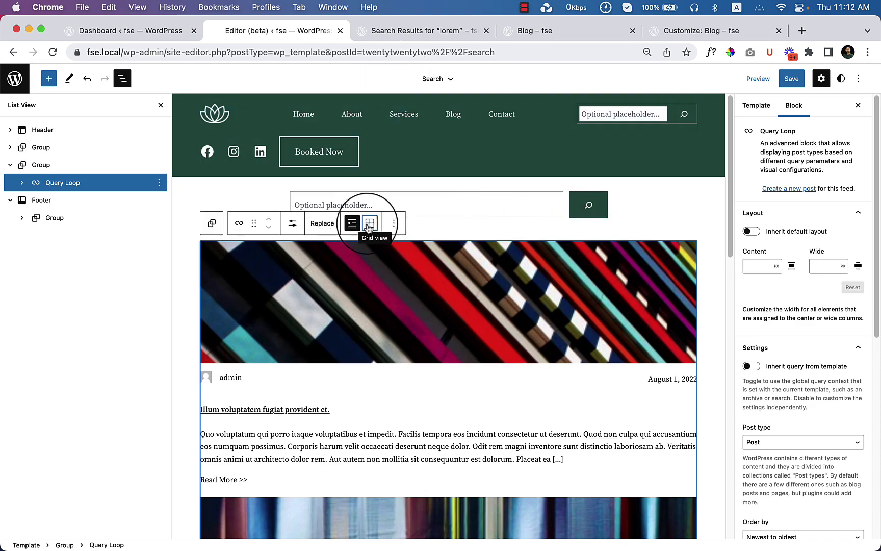
- Switch the Query Loop to a grid layout with 2 columns
{"action": "left_click", "coordinate": [369, 224]}
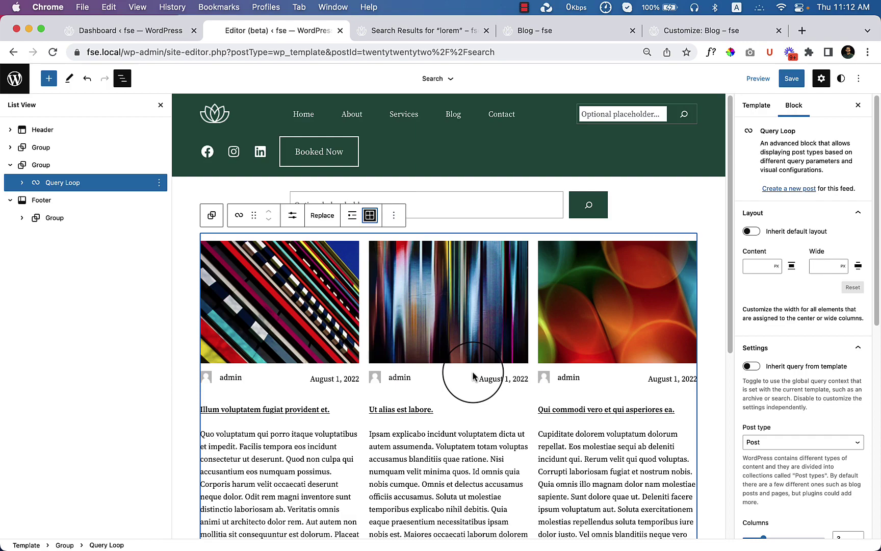
{"action": "scroll", "coordinate": [686, 410], "scroll_direction": "down", "scroll_amount": 5}
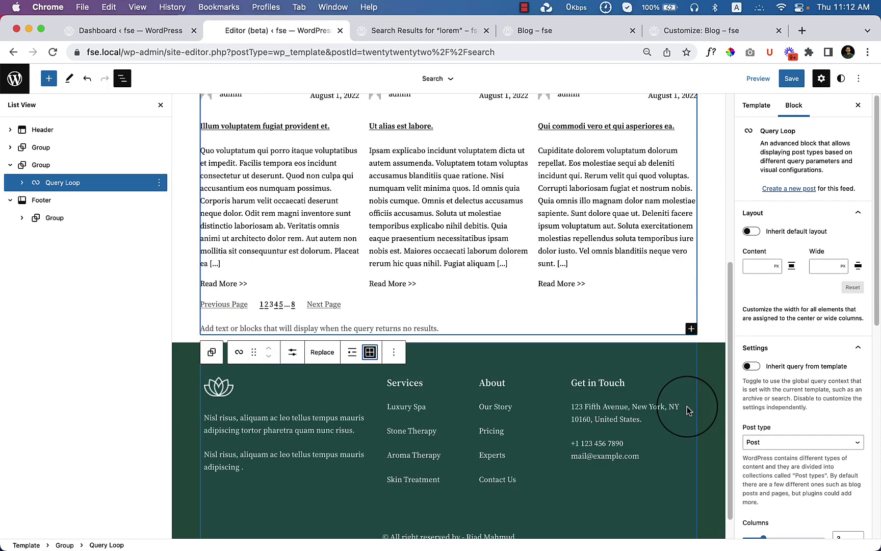
{"action": "scroll", "coordinate": [686, 410], "scroll_direction": "up", "scroll_amount": 3}
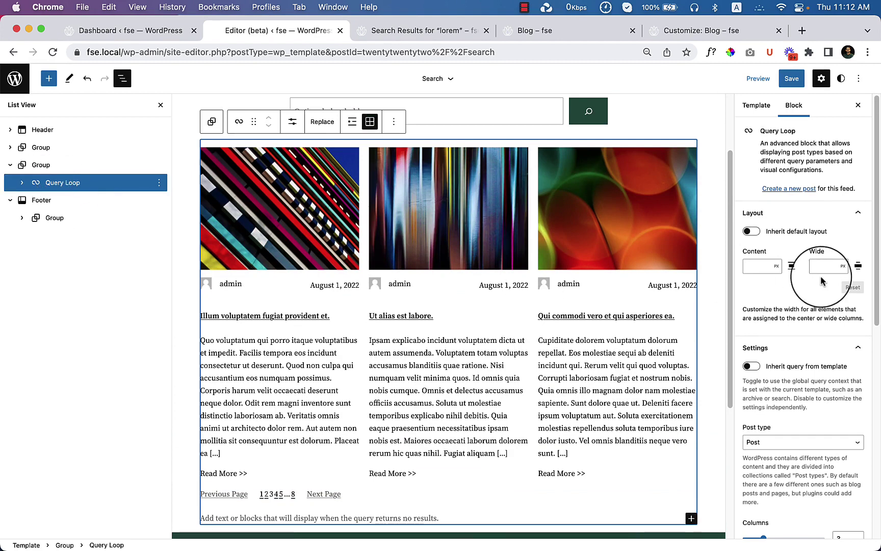
{"action": "scroll", "coordinate": [808, 363], "scroll_direction": "down", "scroll_amount": 2}
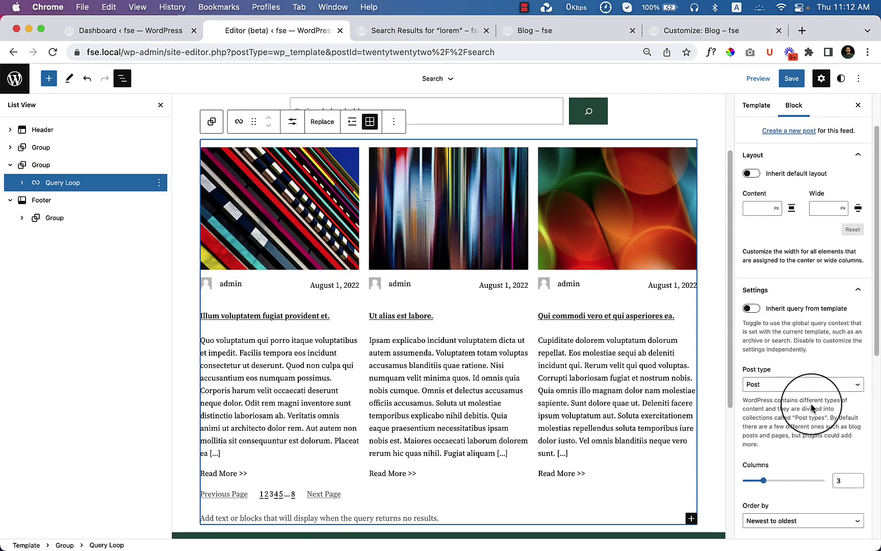
{"action": "scroll", "coordinate": [806, 408], "scroll_direction": "down", "scroll_amount": 5}
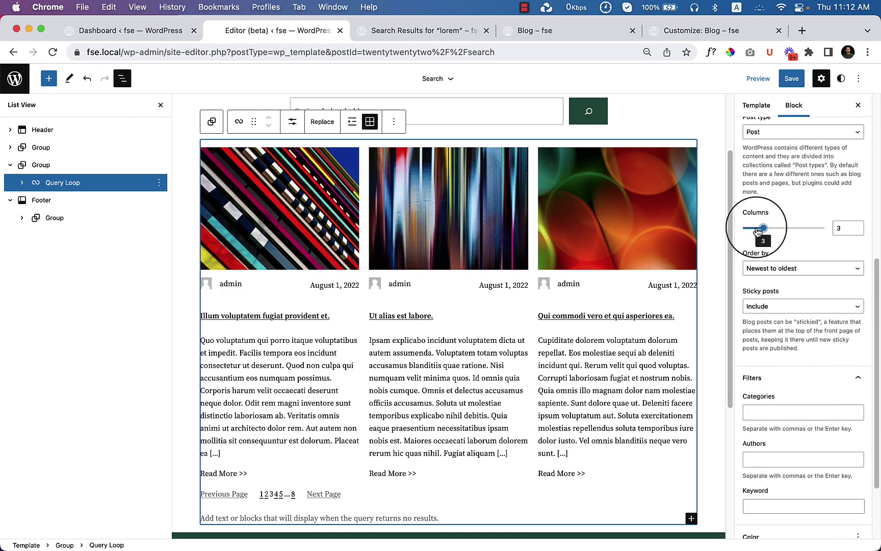
{"action": "left_click_drag", "start_coordinate": [754, 232], "coordinate": [741, 228]}
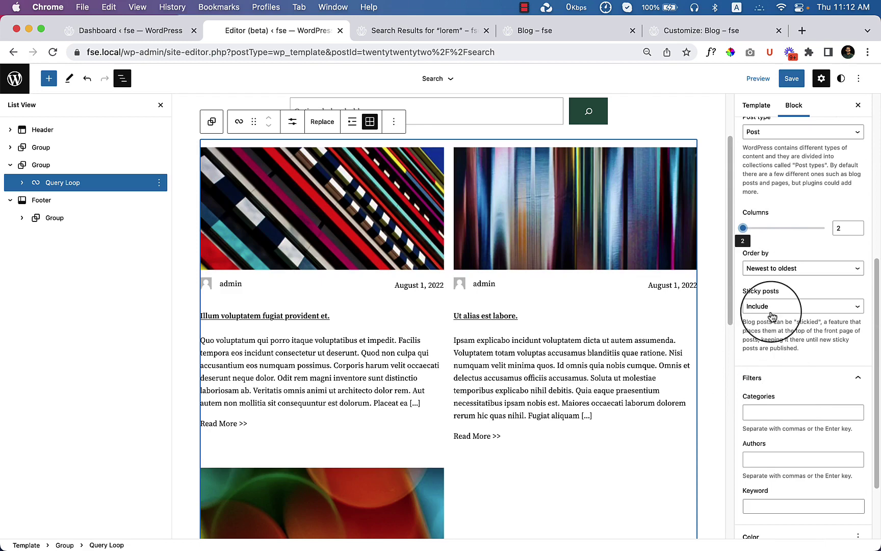
{"action": "scroll", "coordinate": [830, 385], "scroll_direction": "down", "scroll_amount": 1}
{"action": "scroll", "coordinate": [830, 385], "scroll_direction": "down", "scroll_amount": 3}
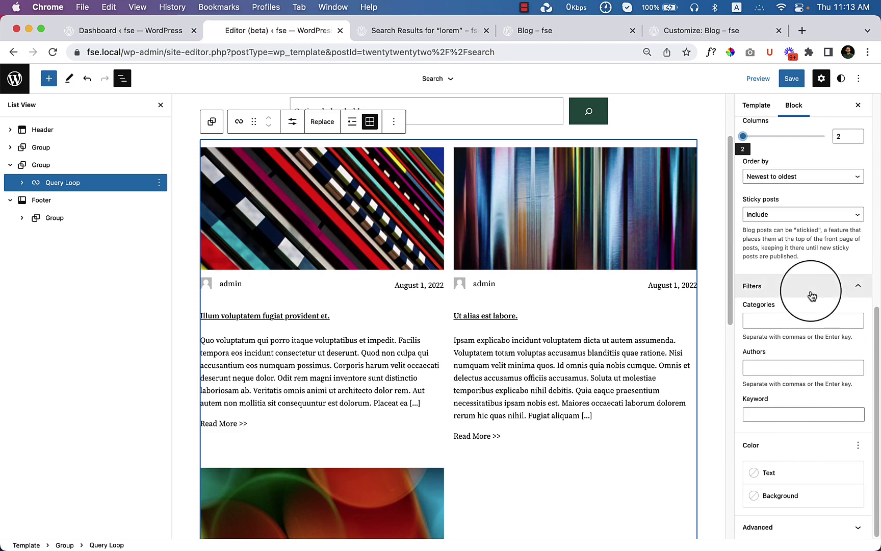
{"action": "scroll", "coordinate": [812, 296], "scroll_direction": "up", "scroll_amount": 10}
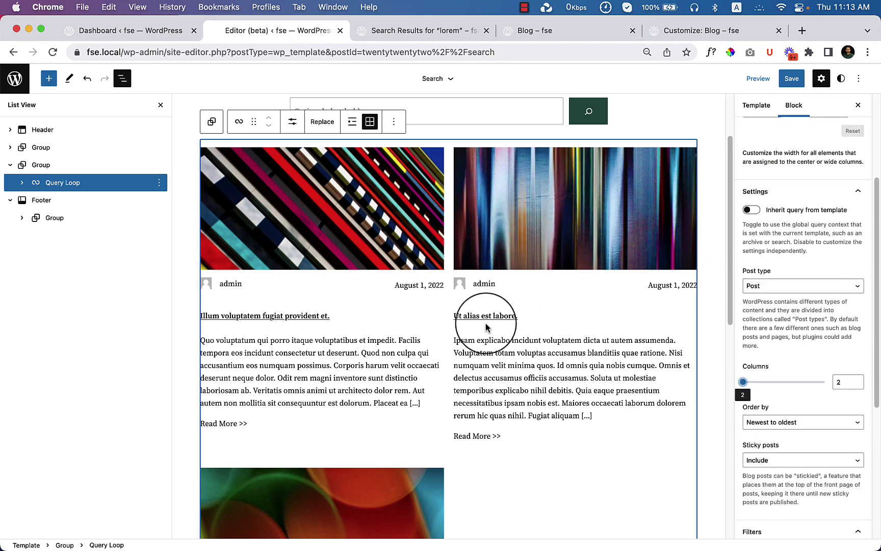
- Set Items per Page to 6 and save the Search template
{"action": "left_click", "coordinate": [292, 123]}
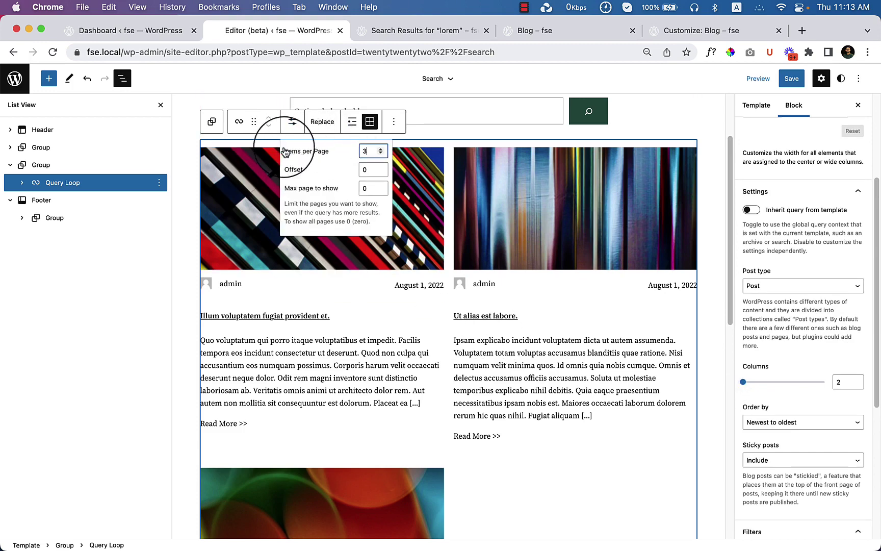
{"action": "left_click", "coordinate": [381, 149]}
{"action": "left_click", "coordinate": [381, 149]}
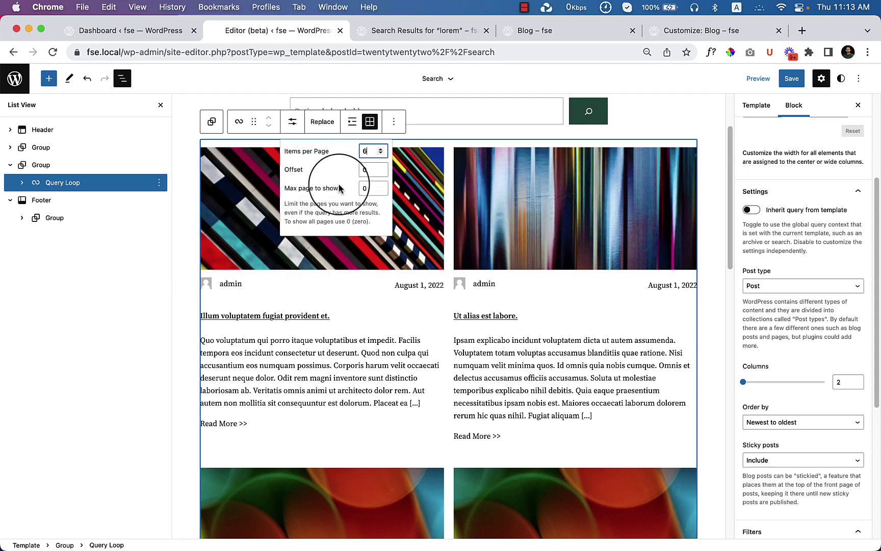
{"action": "left_click", "coordinate": [143, 309]}
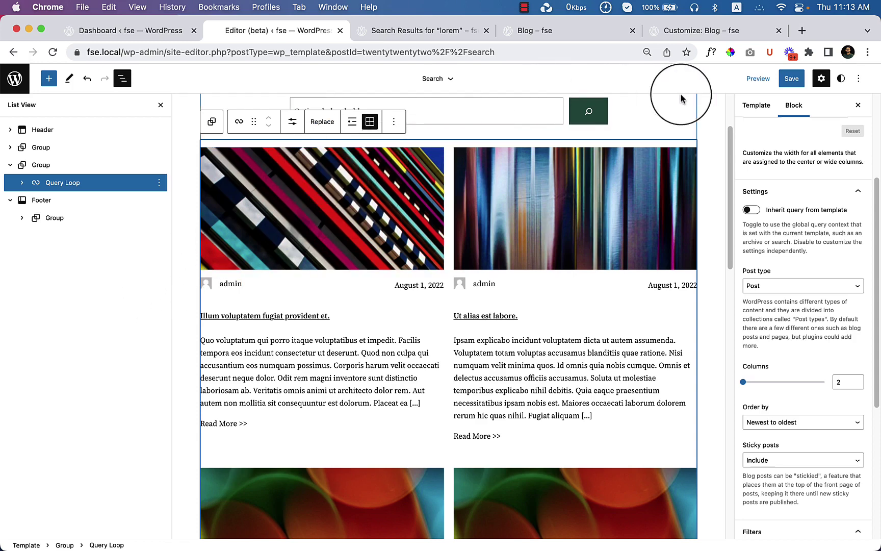
{"action": "left_click", "coordinate": [791, 78]}
{"action": "left_click", "coordinate": [781, 79]}
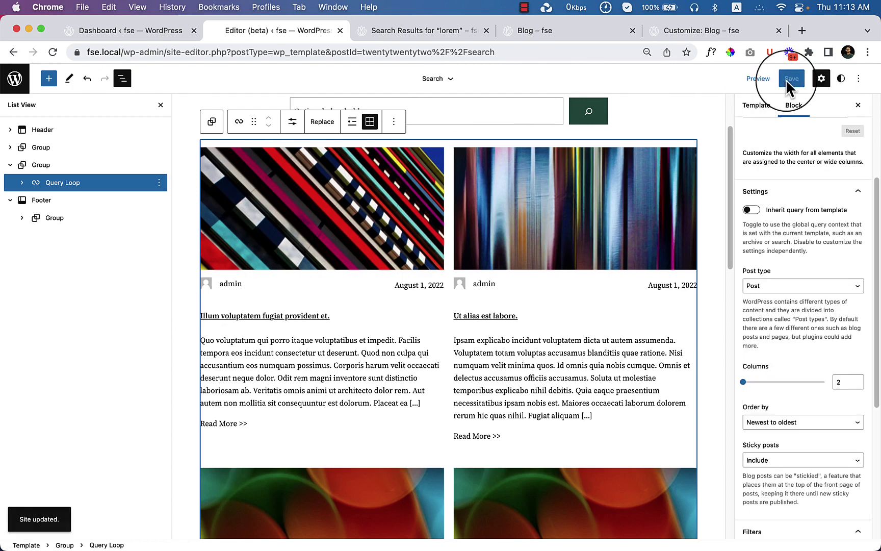
{"action": "left_click", "coordinate": [430, 33]}
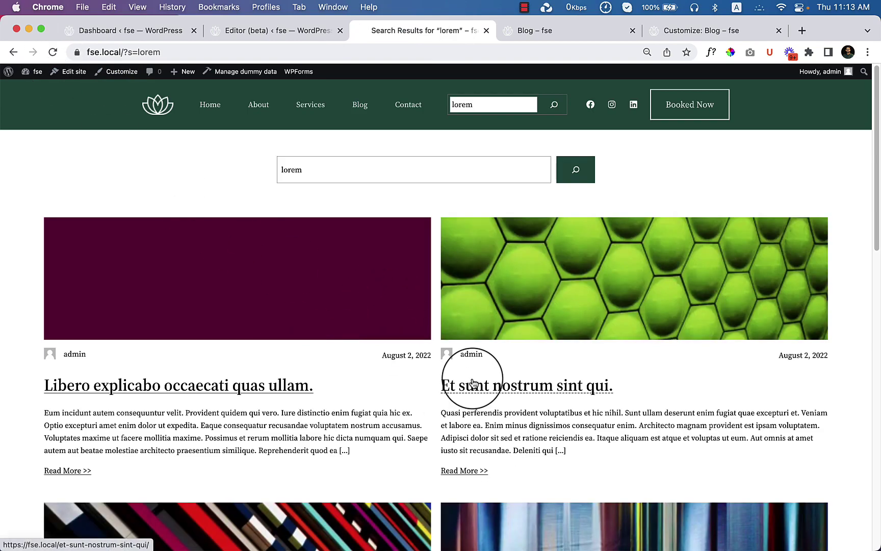
- Scroll through the two-column lorem results, then go back to the editor
{"action": "scroll", "coordinate": [525, 456], "scroll_direction": "down", "scroll_amount": 15}
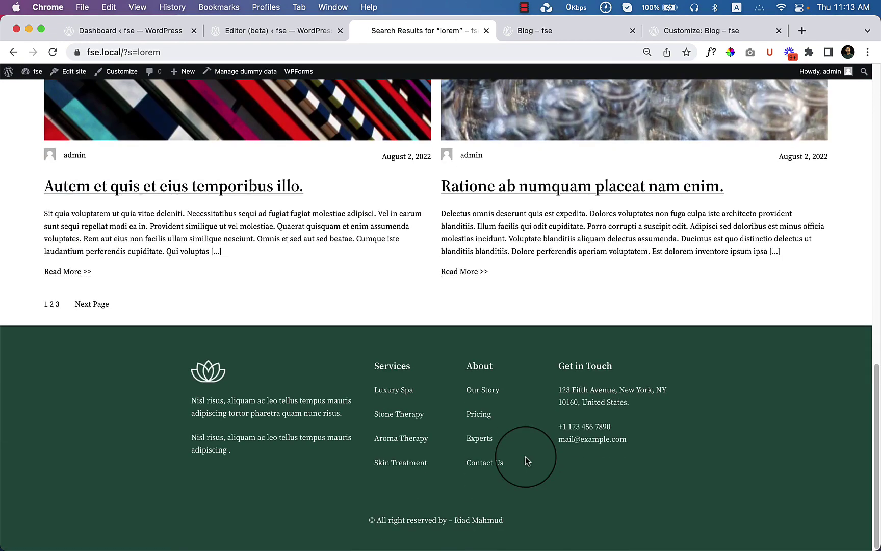
{"action": "scroll", "coordinate": [525, 457], "scroll_direction": "up", "scroll_amount": 10}
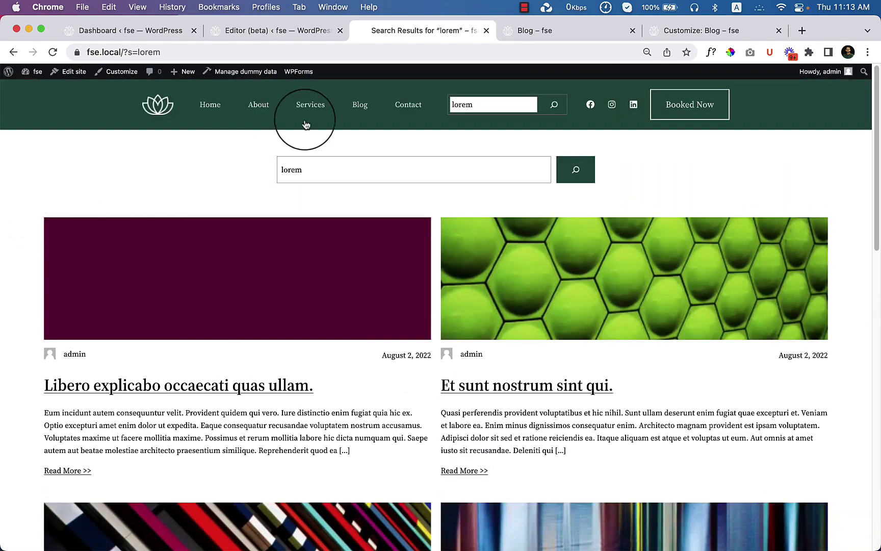
{"action": "left_click", "coordinate": [291, 33]}
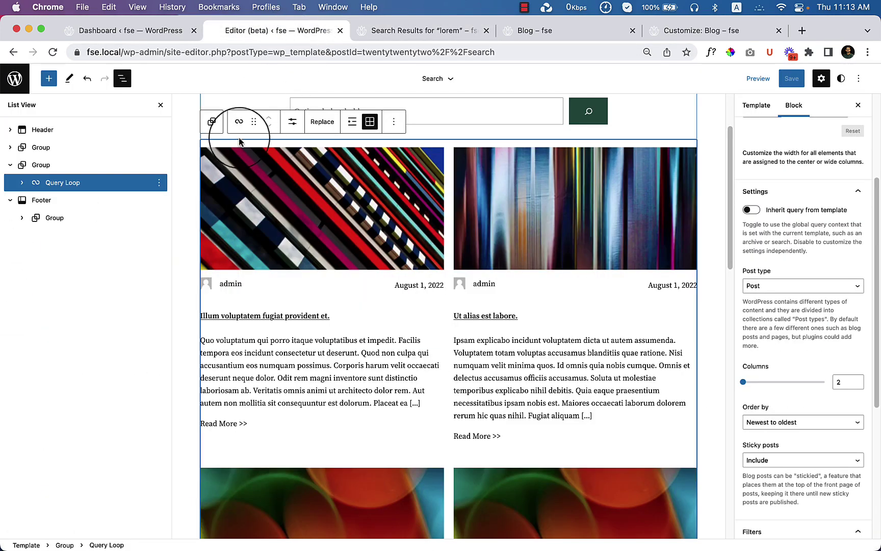
- Set the Query Loop's parent Group content width to 1000 px and save the template
{"action": "left_click", "coordinate": [59, 176]}
{"action": "left_click", "coordinate": [56, 163]}
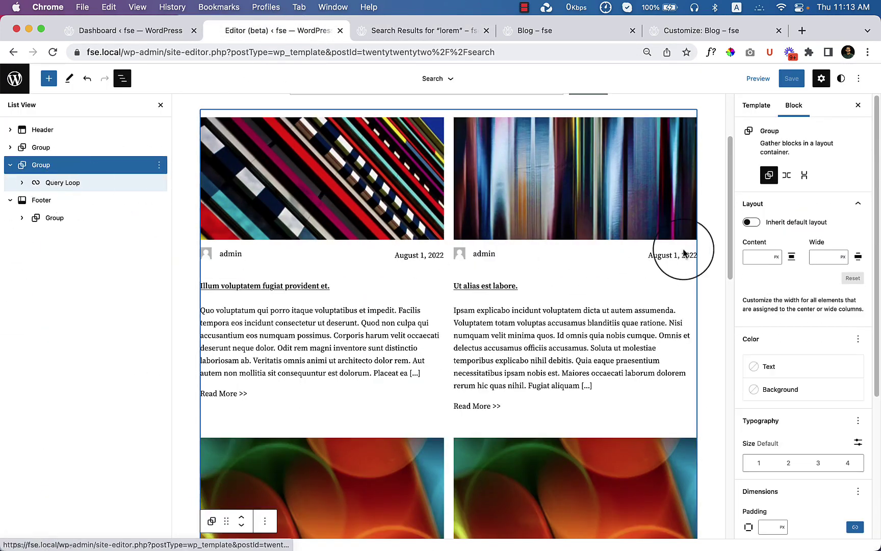
{"action": "left_click", "coordinate": [756, 256]}
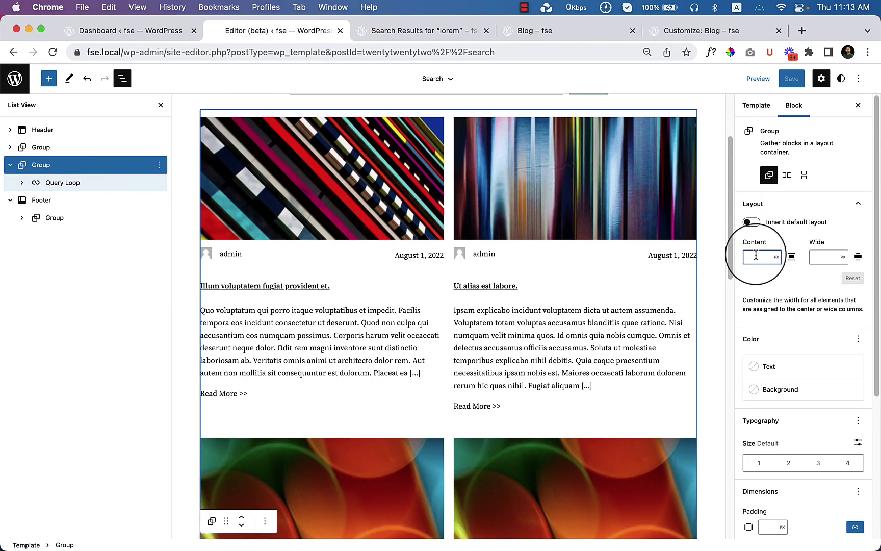
{"action": "type", "text": "1000"}
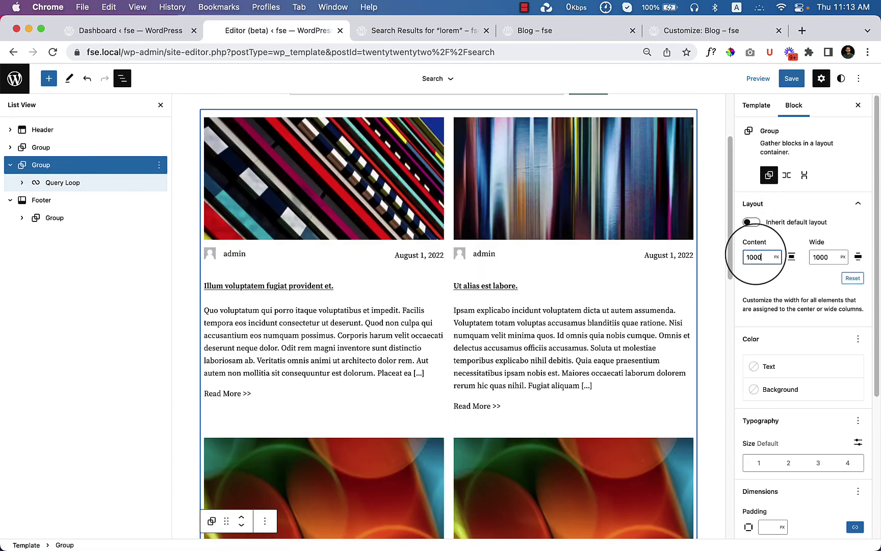
{"action": "left_click", "coordinate": [792, 78]}
{"action": "left_click", "coordinate": [783, 78]}
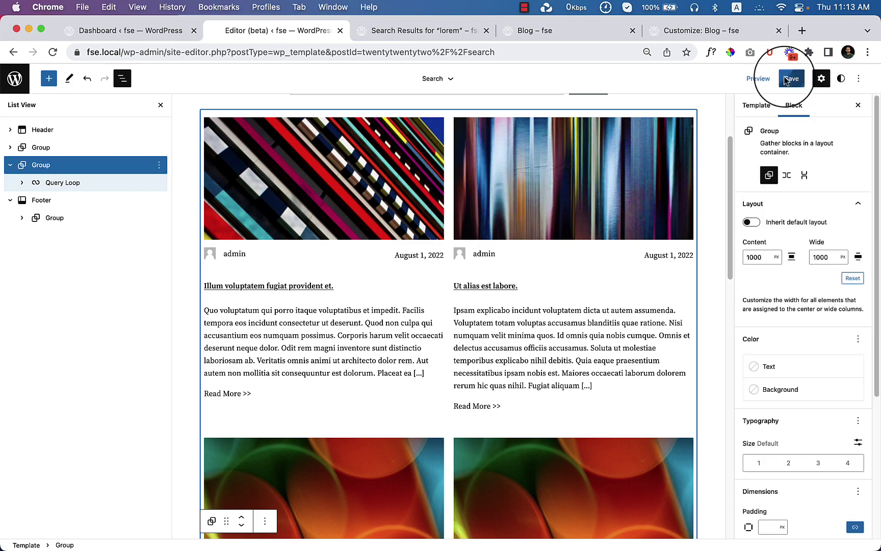
{"action": "left_click", "coordinate": [434, 31]}
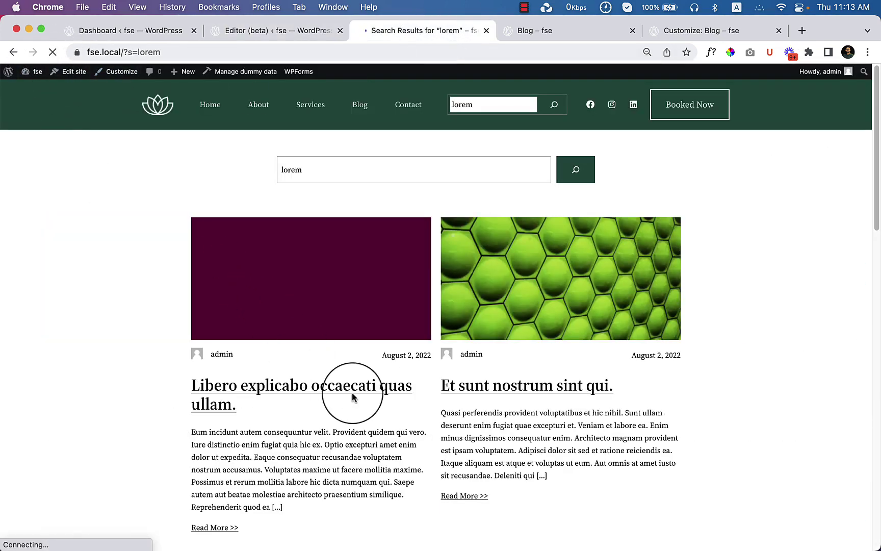
- Open the post 'Autem et quis et eius temporibus illo', then go to the Blog page
{"action": "scroll", "coordinate": [351, 397], "scroll_direction": "down", "scroll_amount": 10}
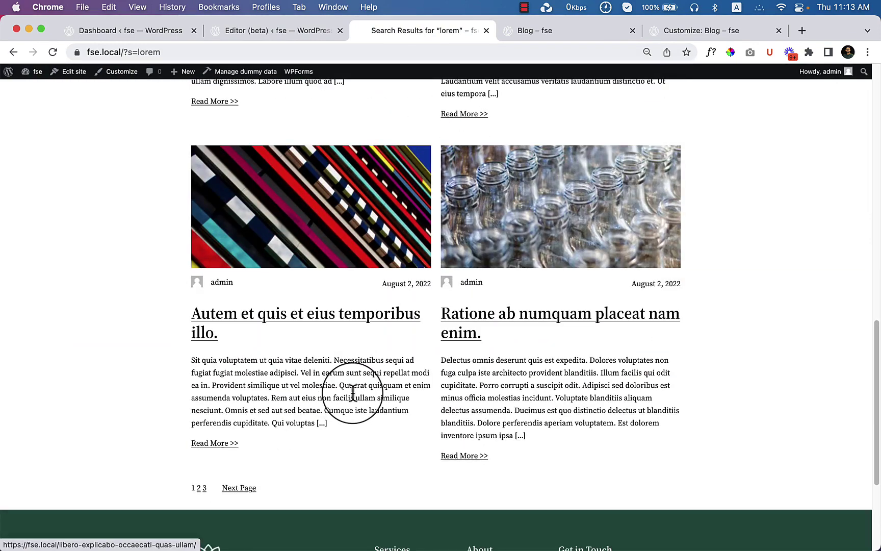
{"action": "left_click", "coordinate": [353, 317]}
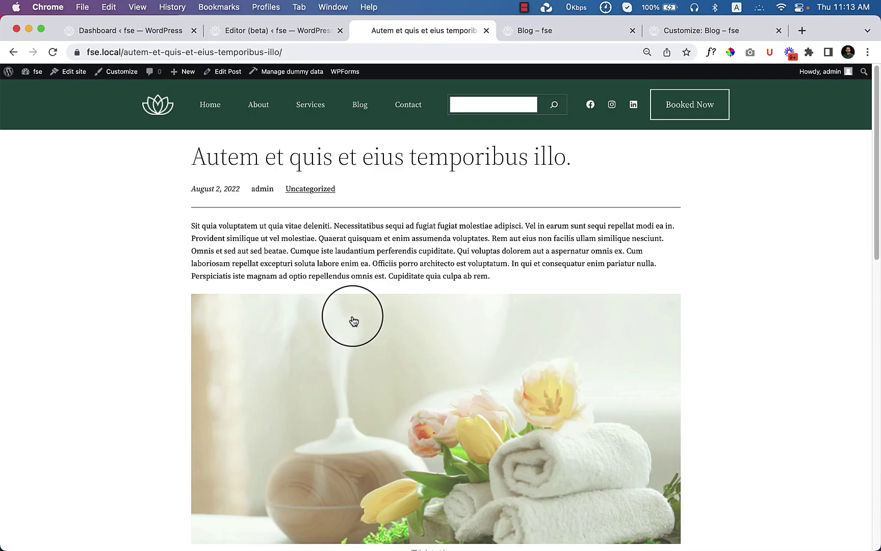
{"action": "scroll", "coordinate": [449, 431], "scroll_direction": "down", "scroll_amount": 15}
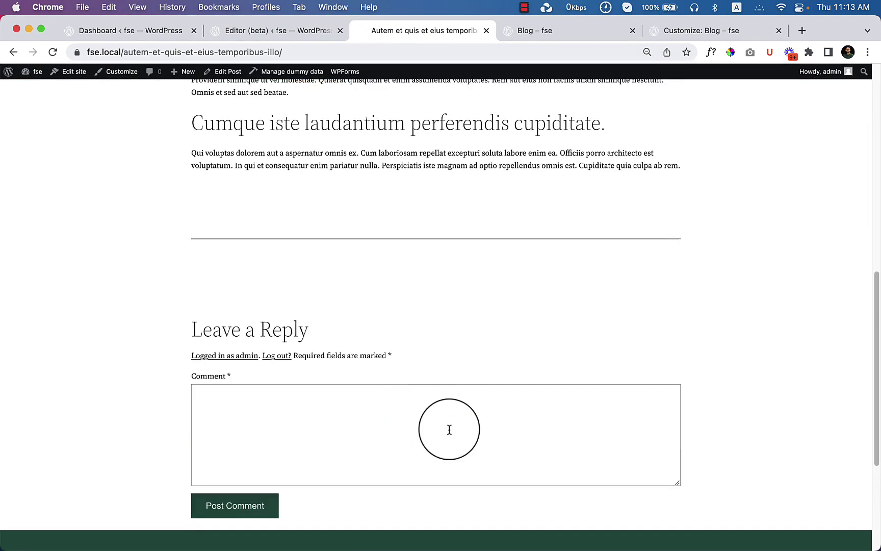
{"action": "scroll", "coordinate": [448, 431], "scroll_direction": "up", "scroll_amount": 15}
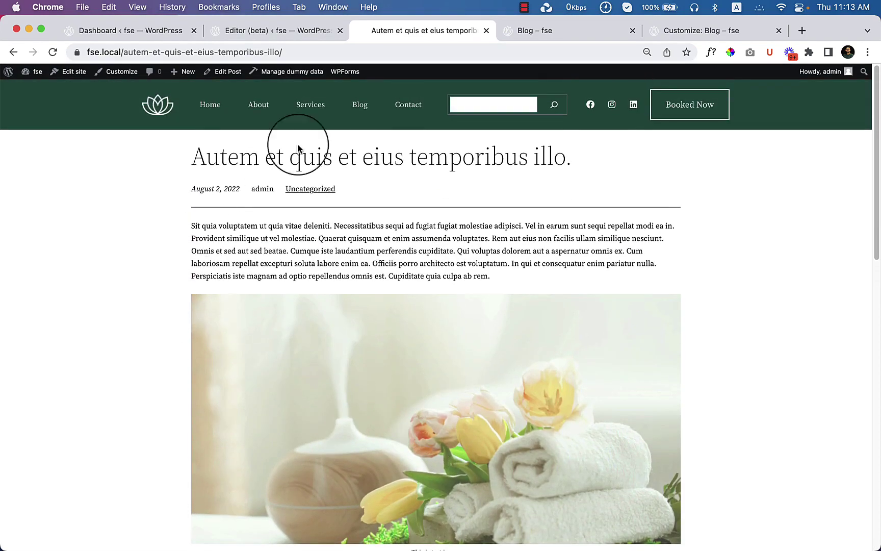
{"action": "left_click", "coordinate": [366, 111]}
{"action": "scroll", "coordinate": [449, 400], "scroll_direction": "down", "scroll_amount": 15}
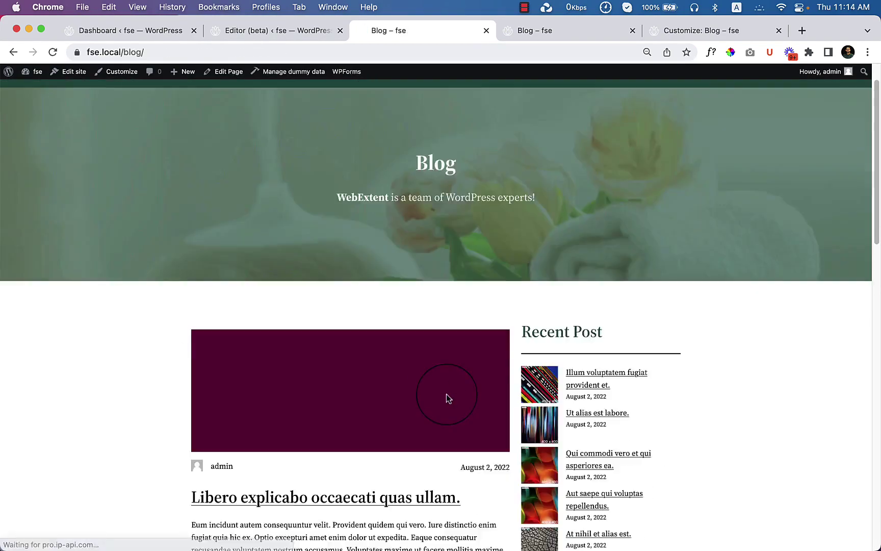
{"action": "scroll", "coordinate": [449, 400], "scroll_direction": "up", "scroll_amount": 15}
{"action": "scroll", "coordinate": [448, 401], "scroll_direction": "down", "scroll_amount": 15}
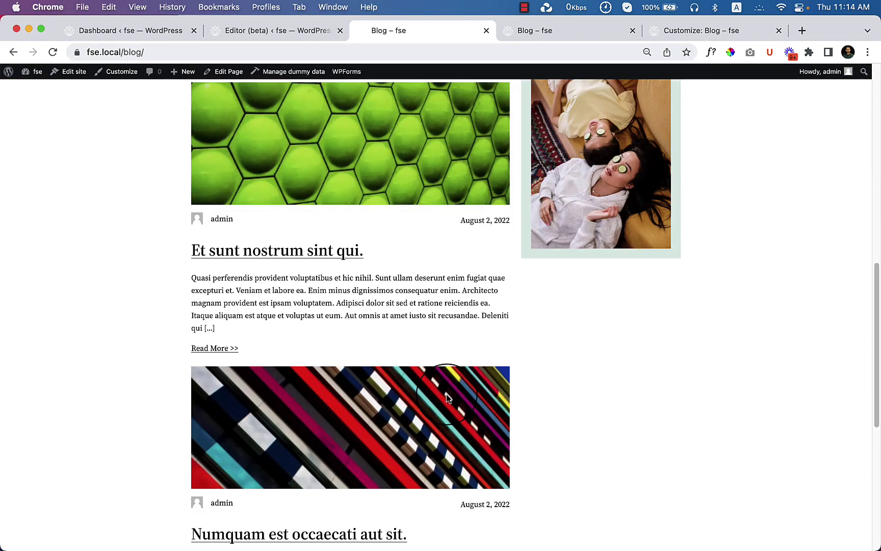
{"action": "scroll", "coordinate": [448, 400], "scroll_direction": "up", "scroll_amount": 15}
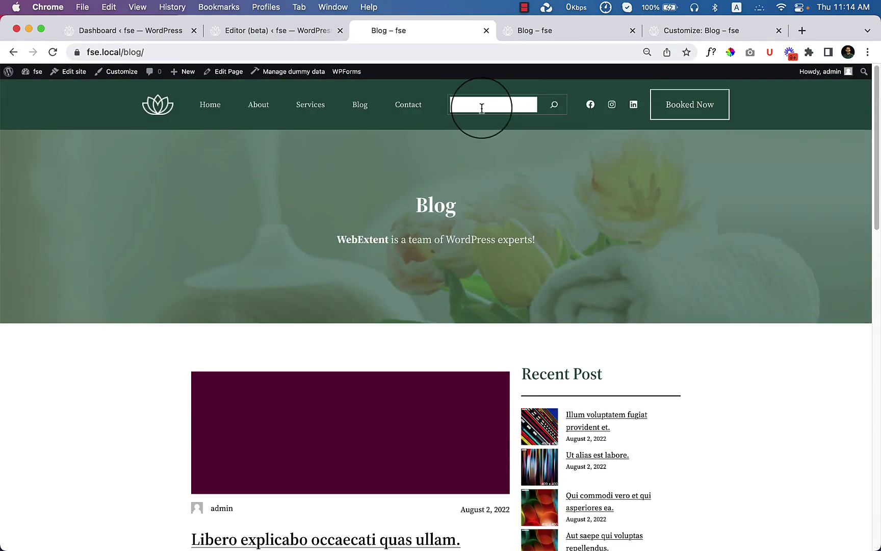
- Search the live site for 'illum' and scroll through the narrower two-column results
{"action": "left_click", "coordinate": [481, 106]}
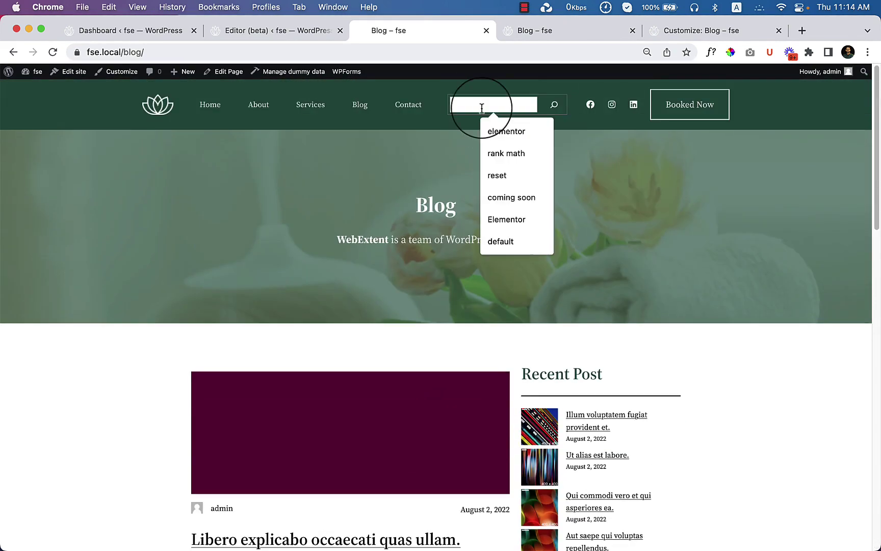
{"action": "type", "text": "illum"}
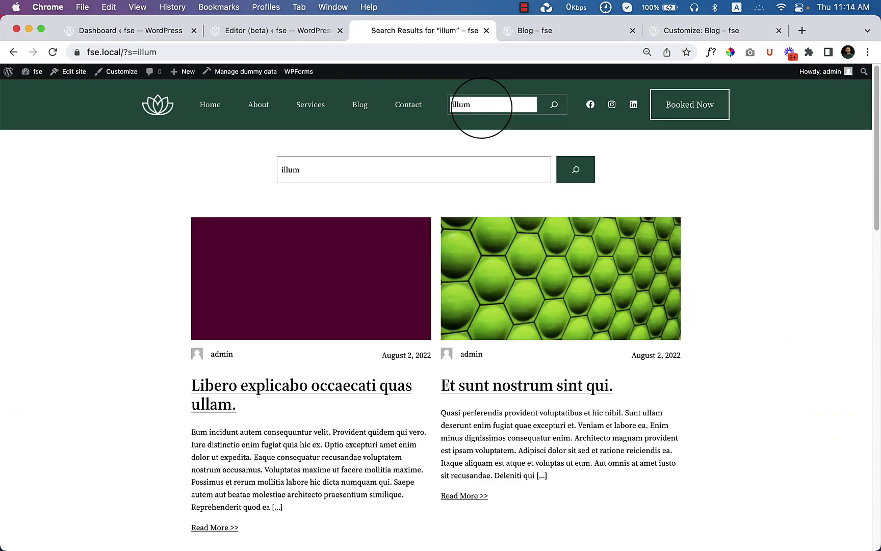
{"action": "scroll", "coordinate": [448, 448], "scroll_direction": "down", "scroll_amount": 3}
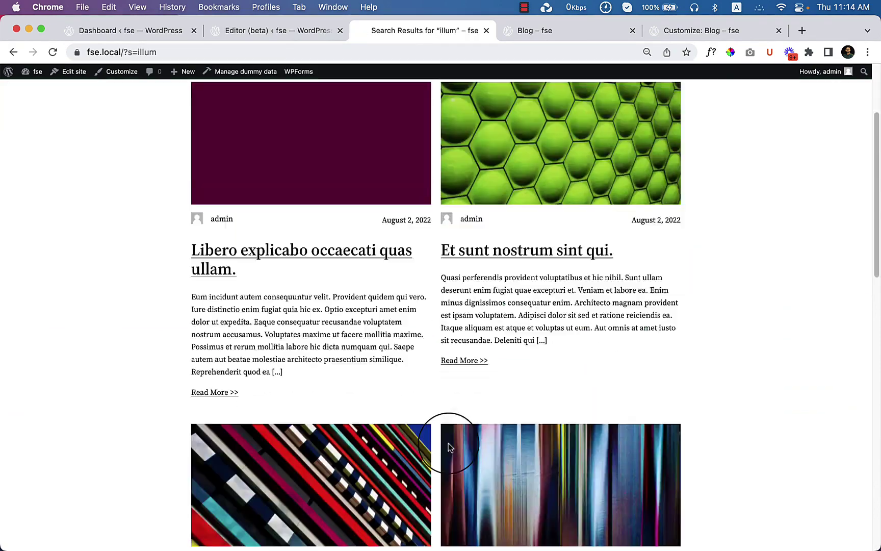
{"action": "scroll", "coordinate": [448, 447], "scroll_direction": "down", "scroll_amount": 10}
{"action": "scroll", "coordinate": [449, 446], "scroll_direction": "up", "scroll_amount": 15}
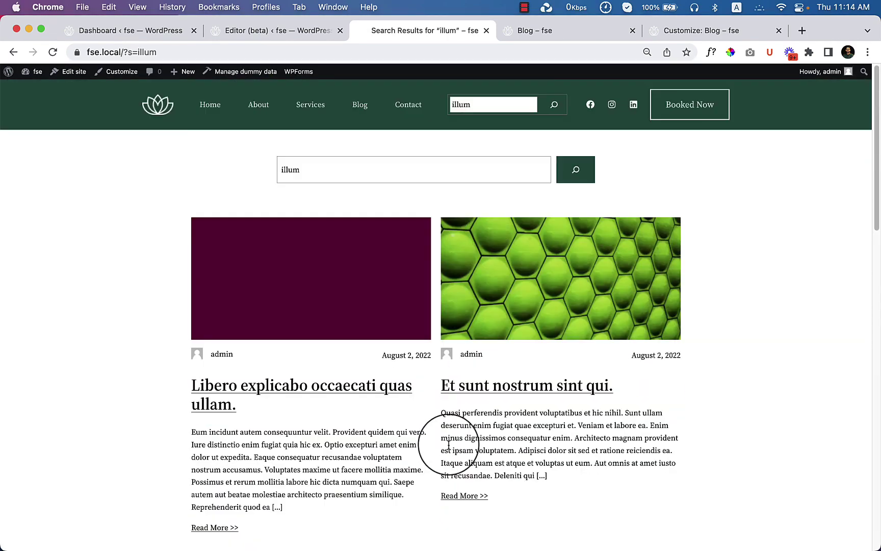
{"action": "scroll", "coordinate": [448, 445], "scroll_direction": "down", "scroll_amount": 10}
{"action": "scroll", "coordinate": [448, 447], "scroll_direction": "down", "scroll_amount": 1}
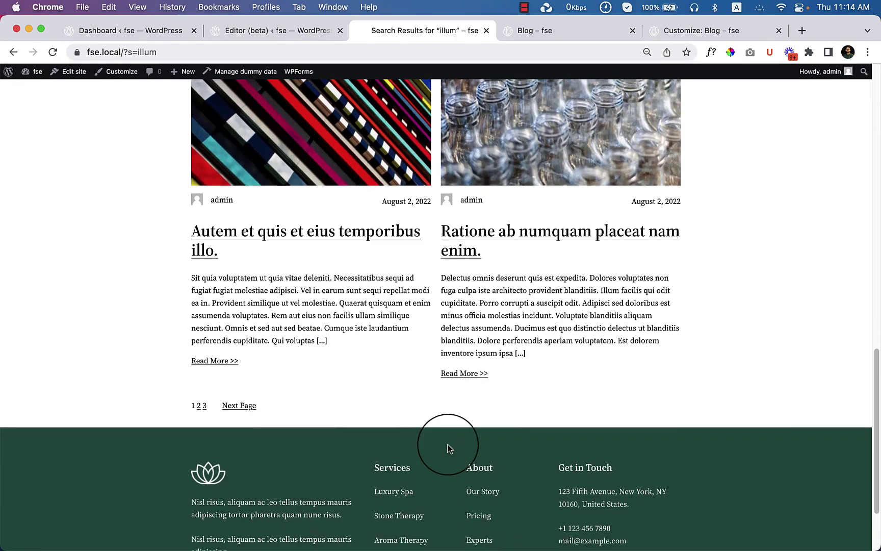
{"action": "scroll", "coordinate": [448, 448], "scroll_direction": "down", "scroll_amount": 4}
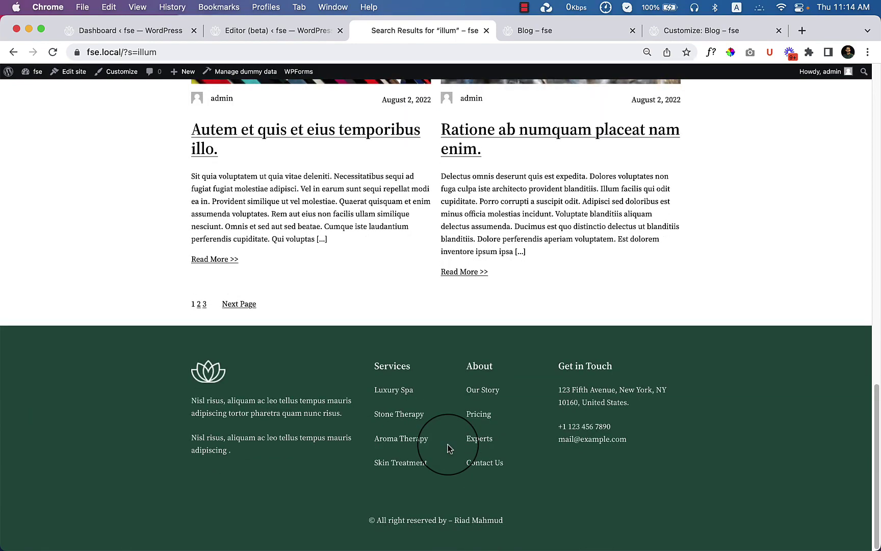
{"action": "scroll", "coordinate": [448, 448], "scroll_direction": "up", "scroll_amount": 15}
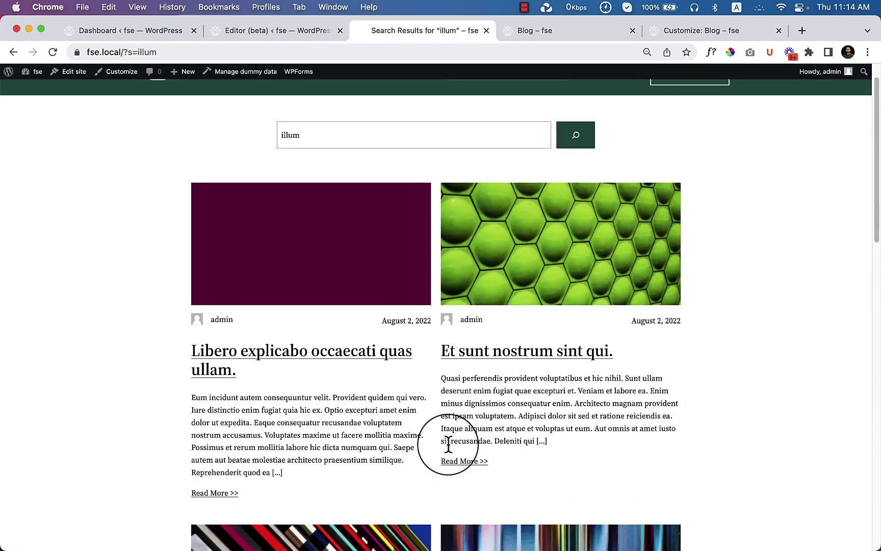